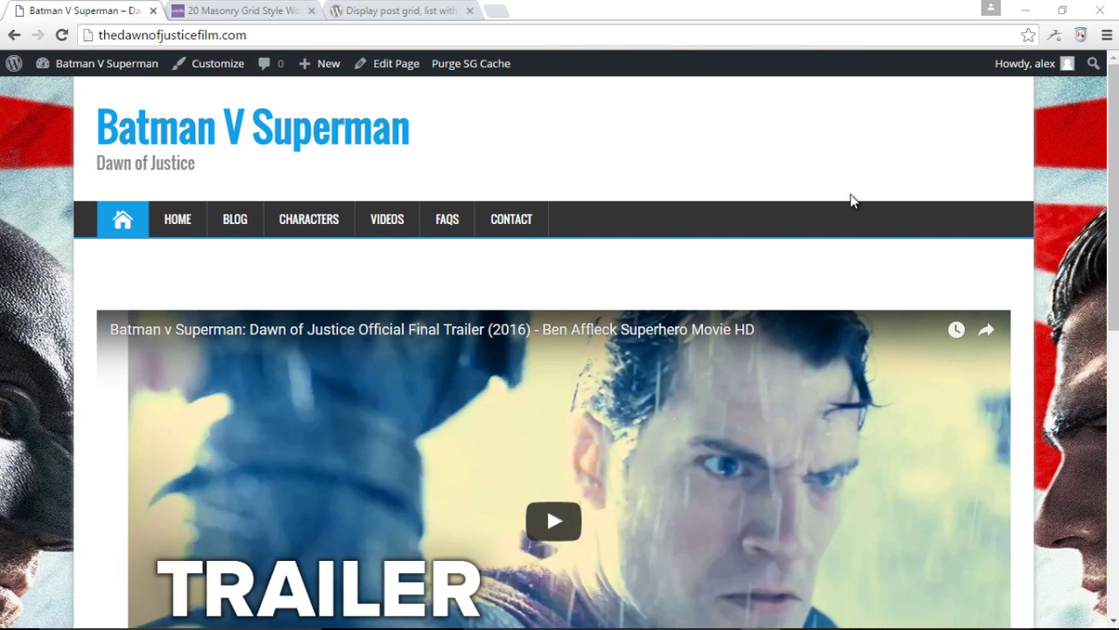
# - Examine the grid layout examples in the Colorlib masonry themes article and the Content Views plugin page on WordPress.org
pyautogui.click(263, 14)
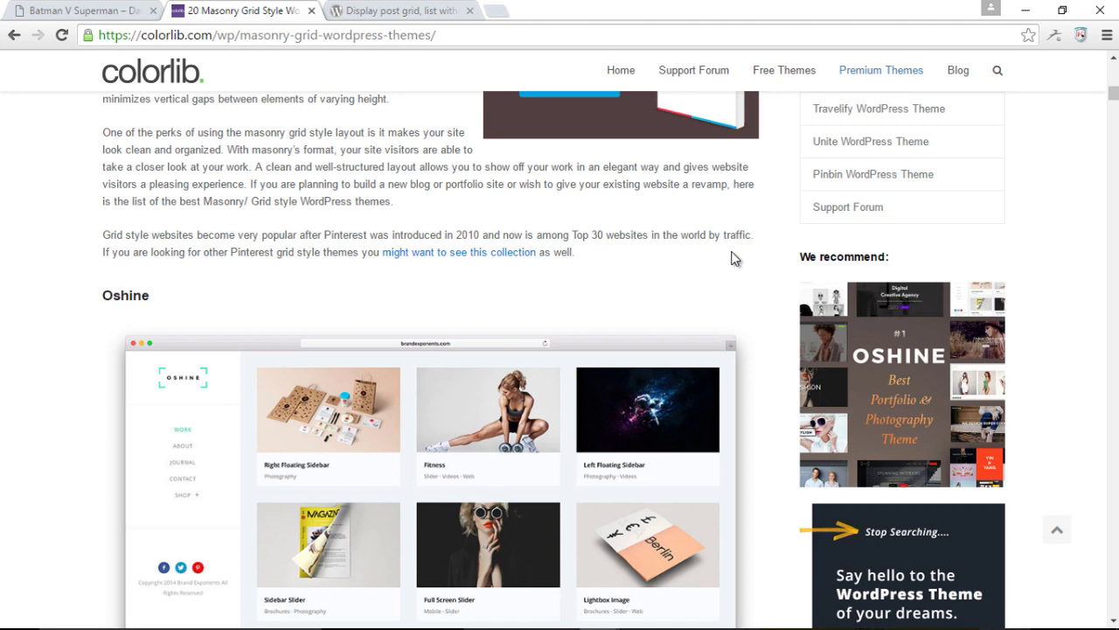
pyautogui.scroll(-2, 735, 258)
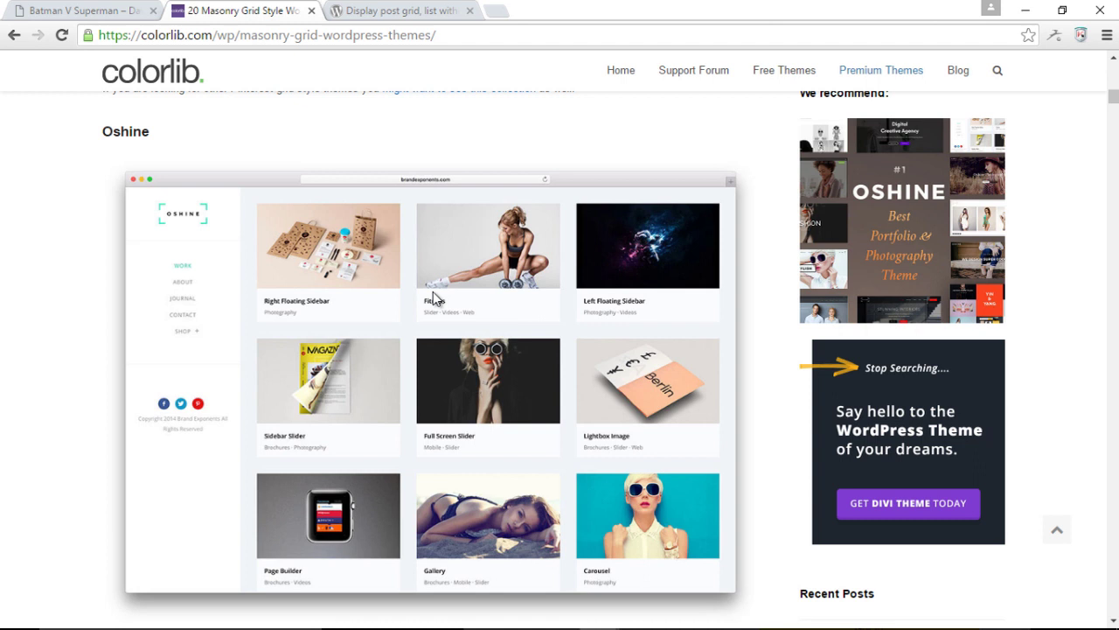
pyautogui.scroll(-2, 528, 290)
pyautogui.scroll(-7, 531, 291)
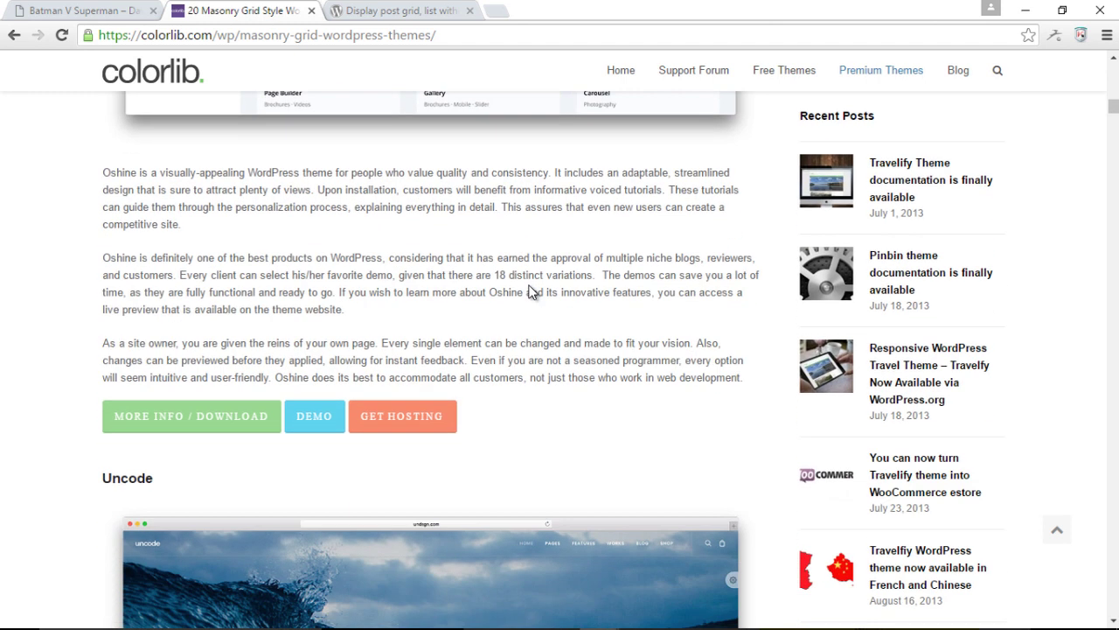
pyautogui.scroll(-3, 528, 290)
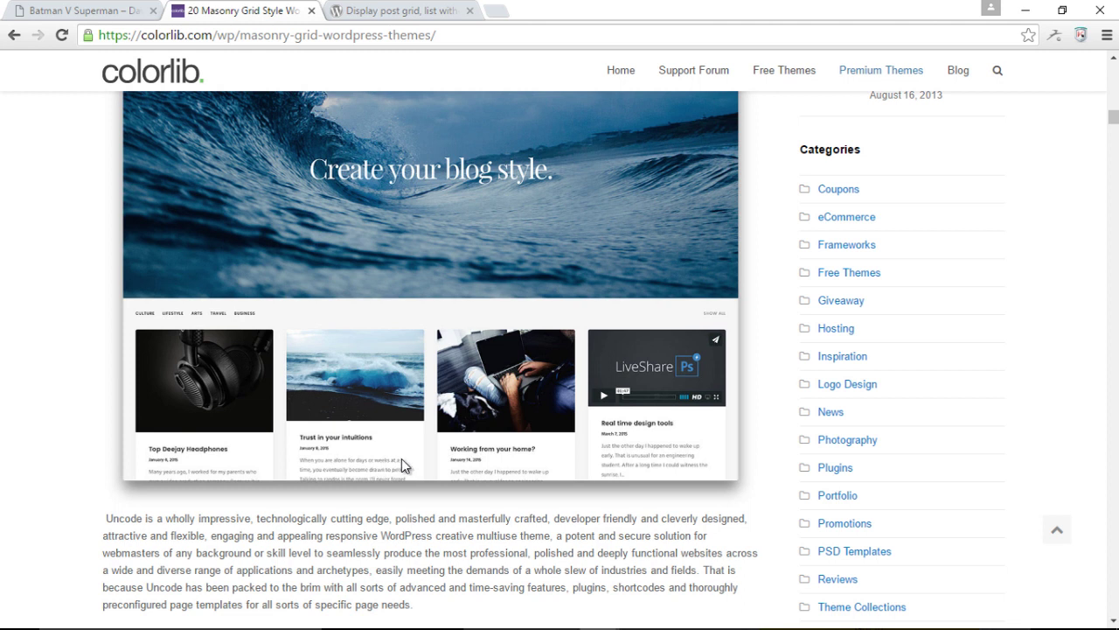
pyautogui.scroll(9, 515, 464)
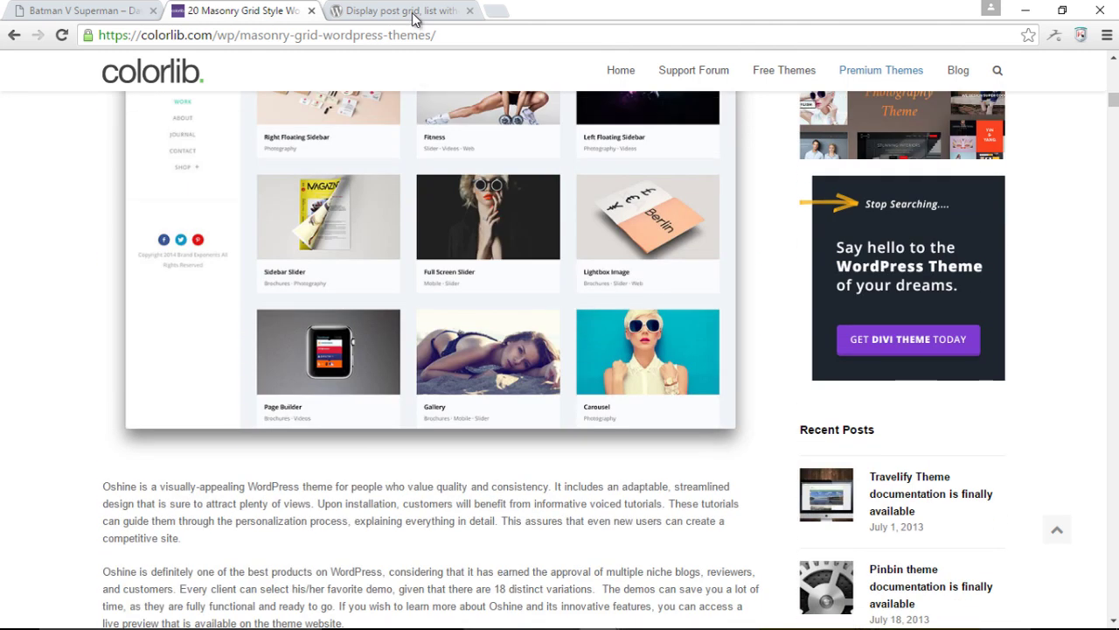
pyautogui.click(412, 12)
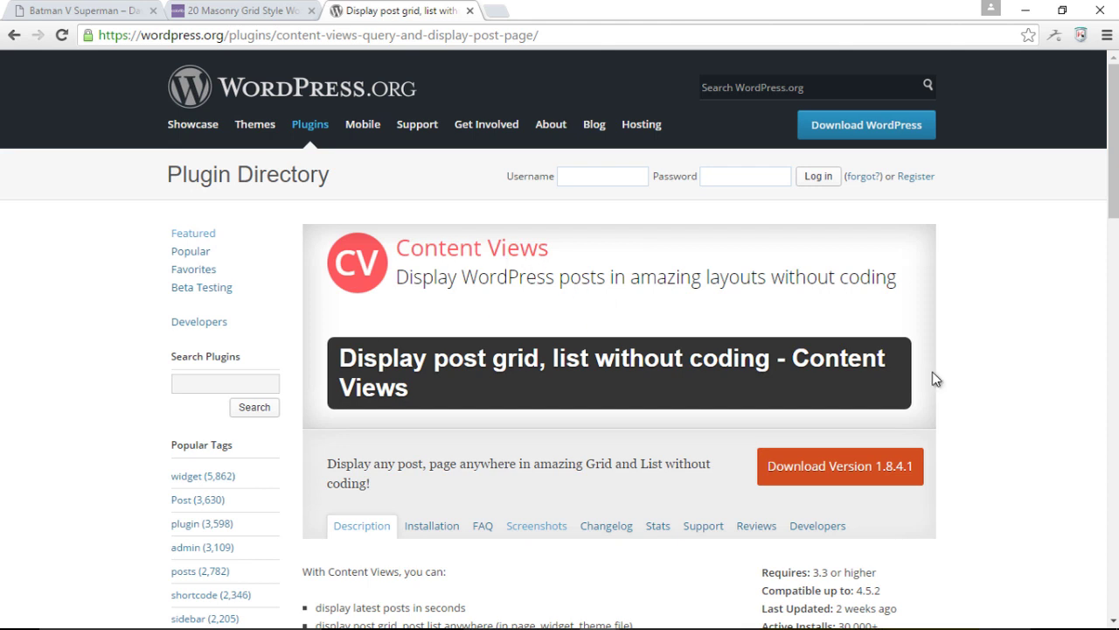
pyautogui.scroll(-1, 935, 379)
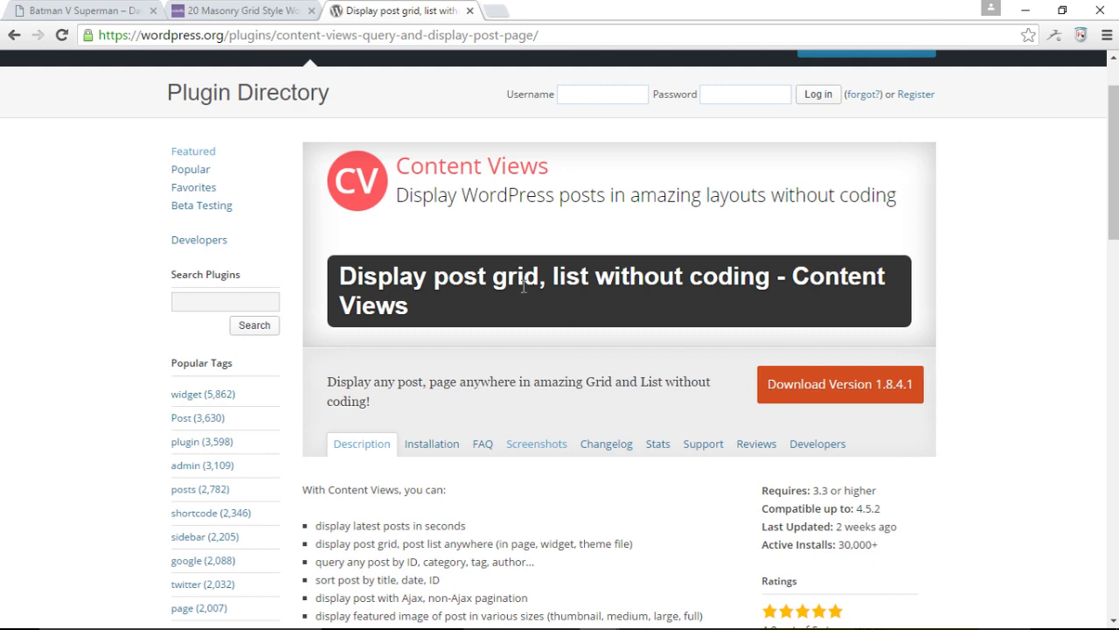
# - Open the Batman V Superman site's Blog page and examine how its latest posts are laid out
pyautogui.click(72, 11)
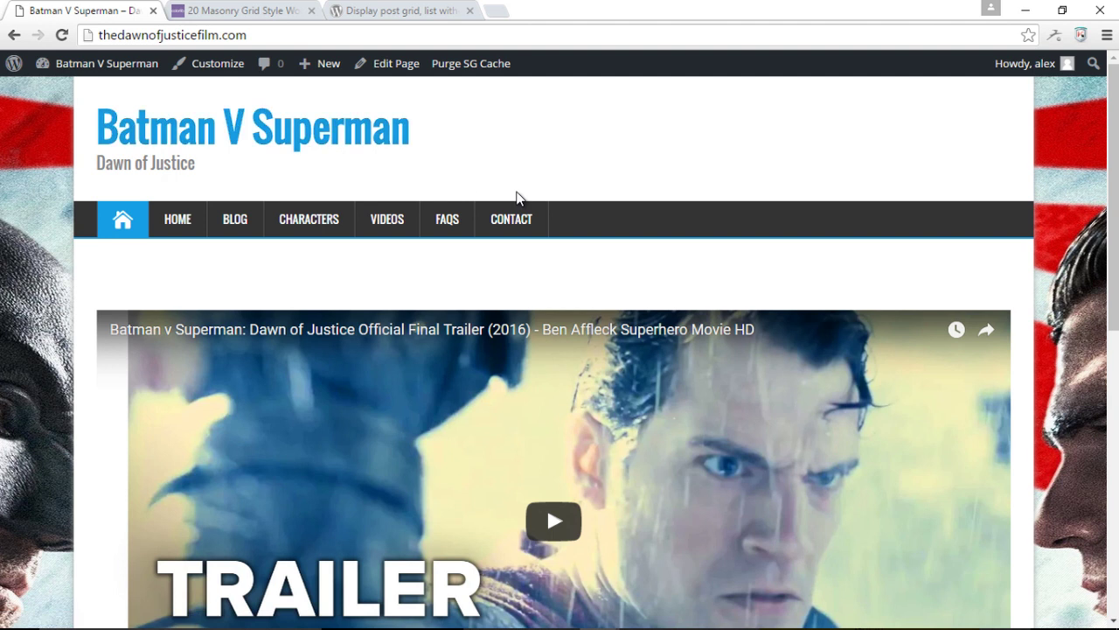
pyautogui.scroll(-4, 518, 194)
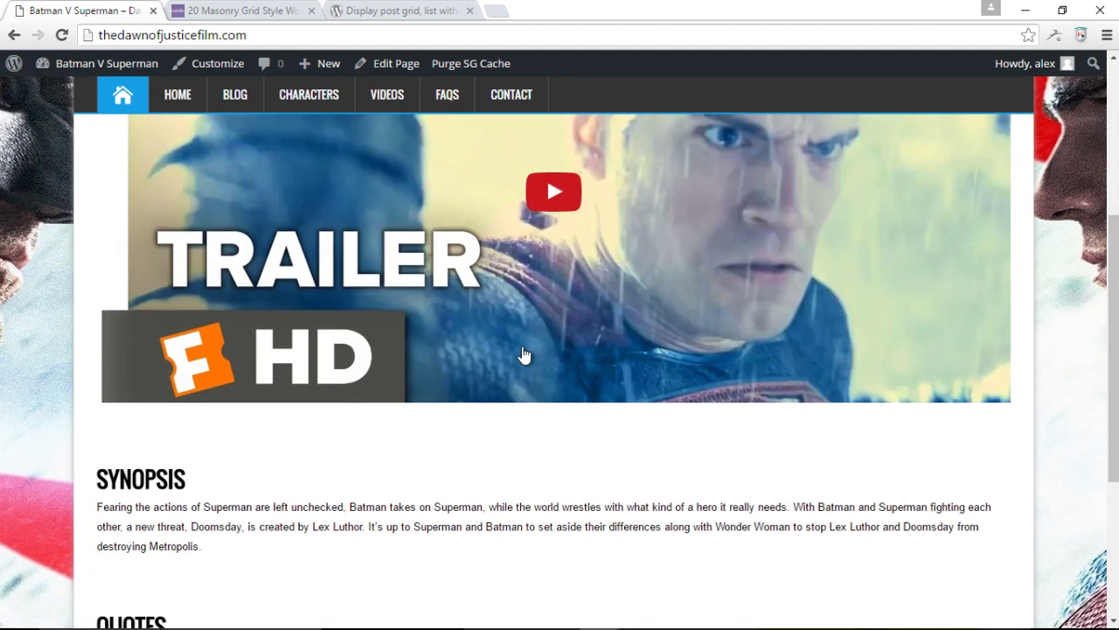
pyautogui.scroll(4, 525, 354)
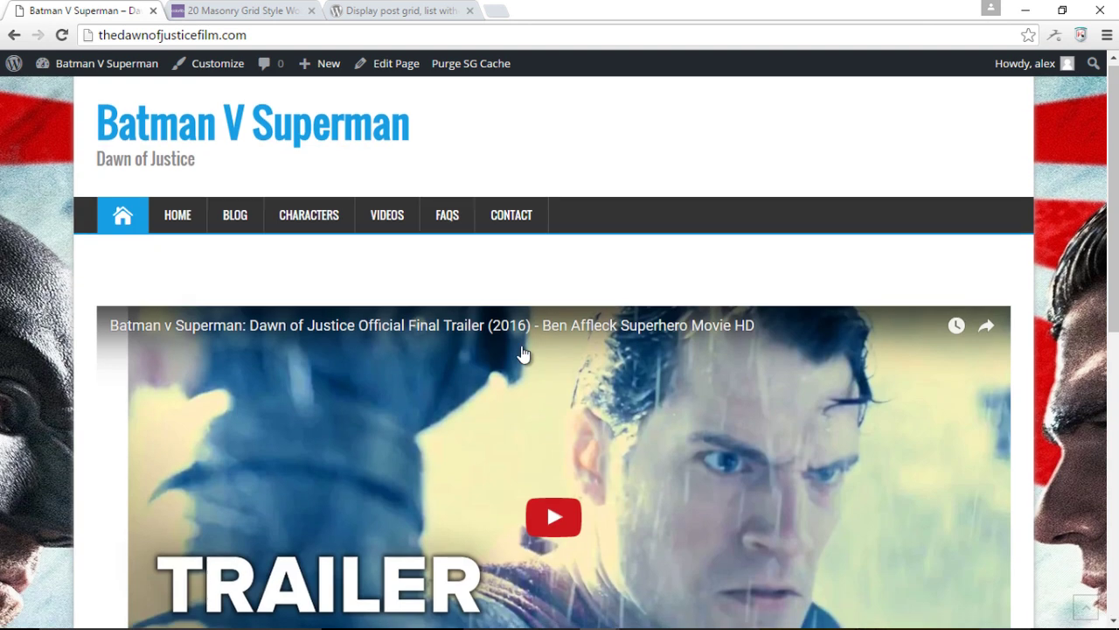
pyautogui.click(238, 223)
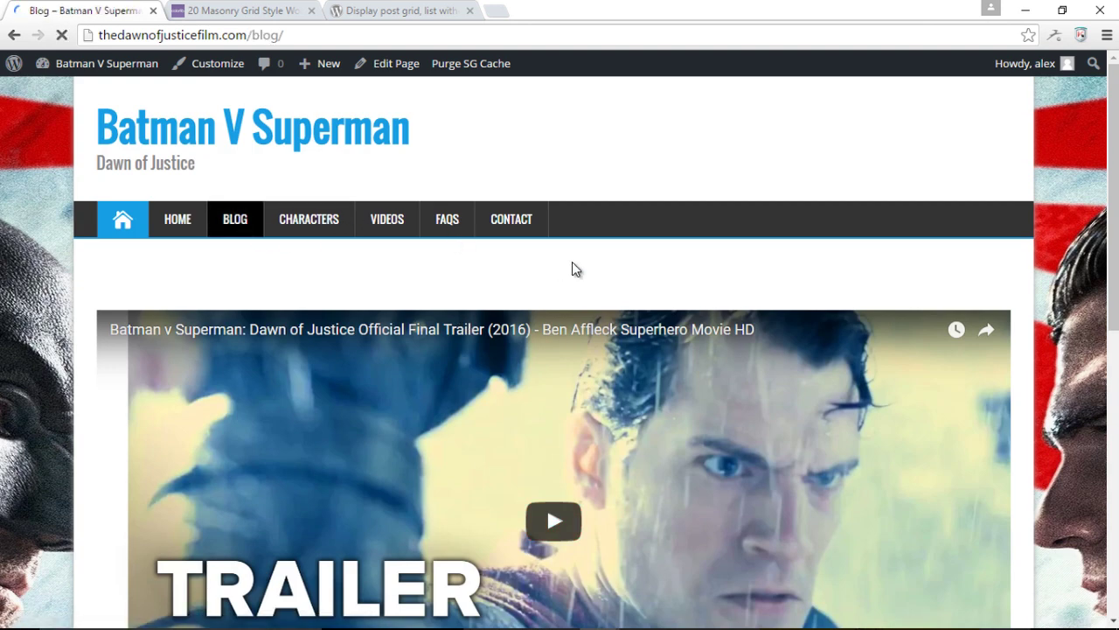
pyautogui.scroll(-2, 641, 271)
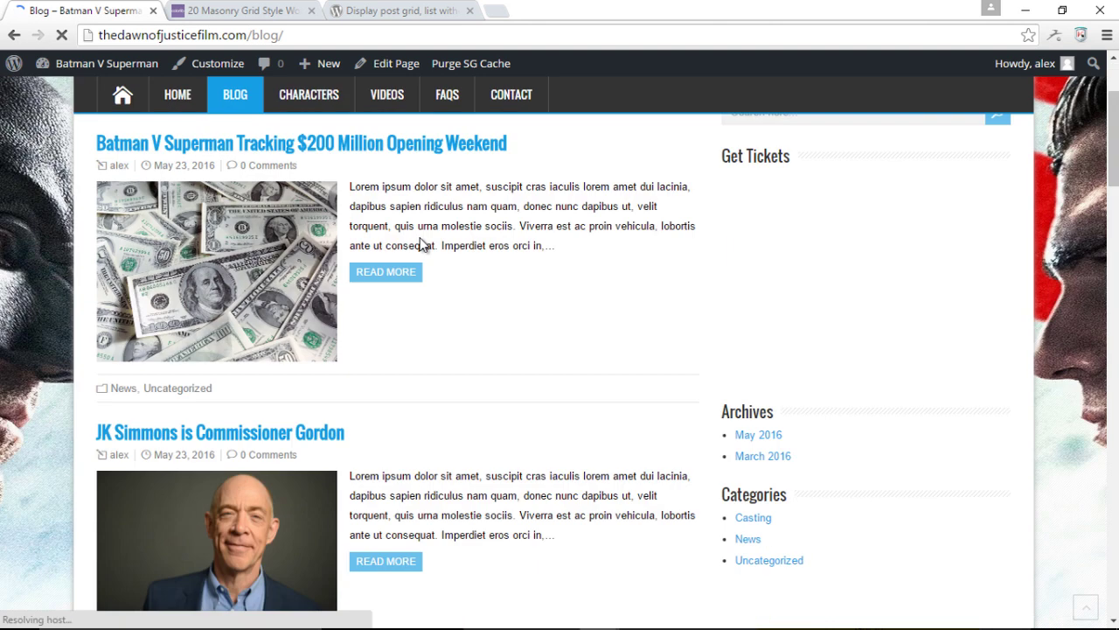
pyautogui.scroll(-1, 490, 306)
pyautogui.scroll(3, 425, 280)
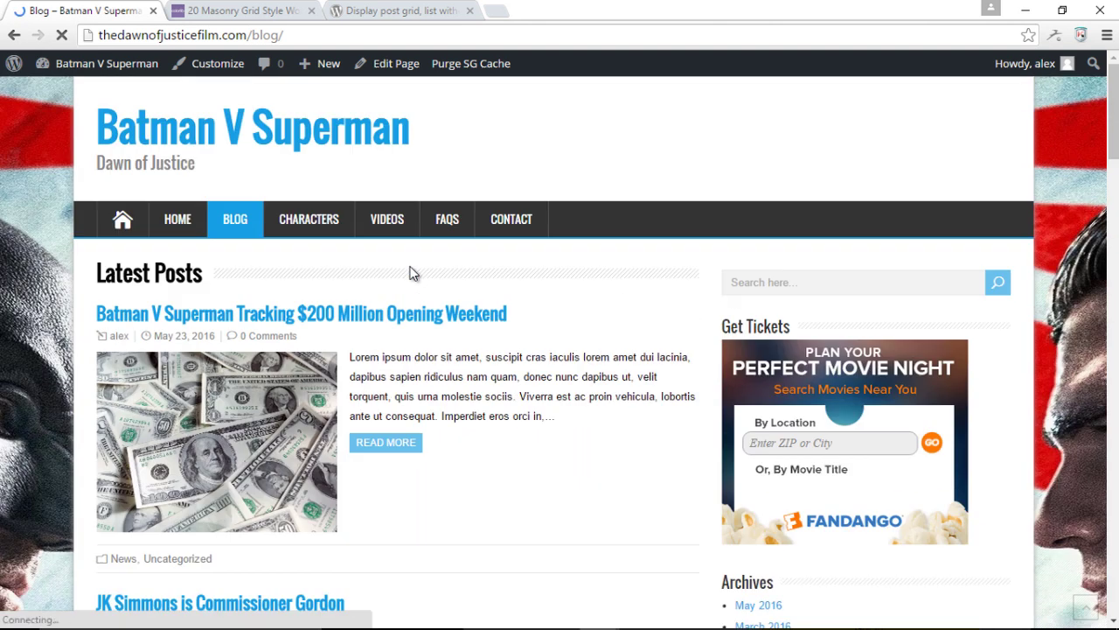
pyautogui.scroll(-1, 412, 274)
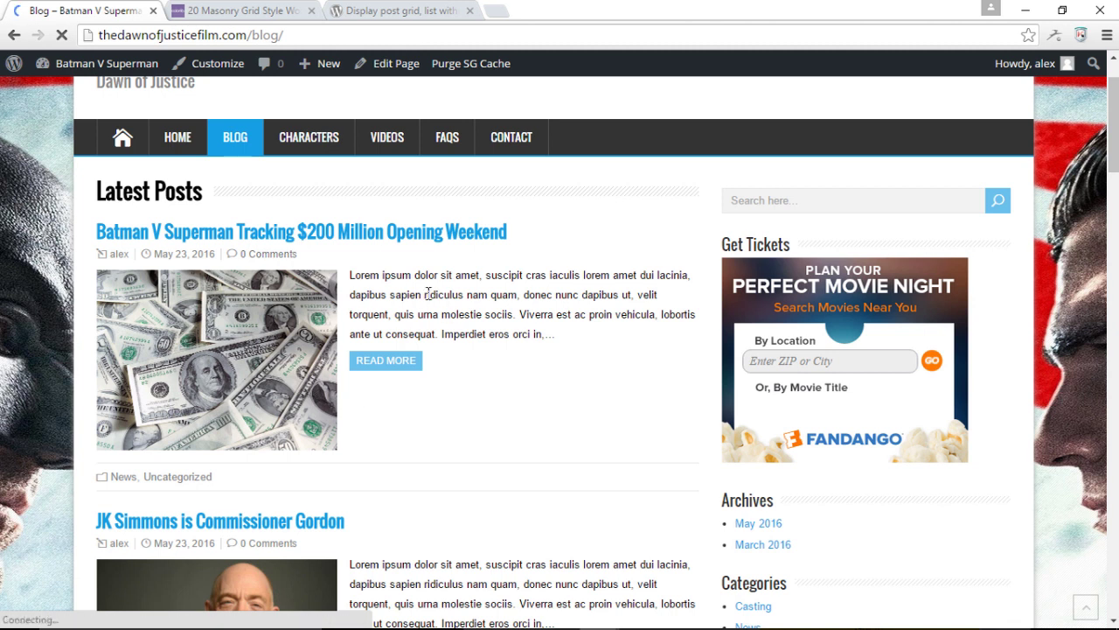
pyautogui.scroll(-10, 533, 329)
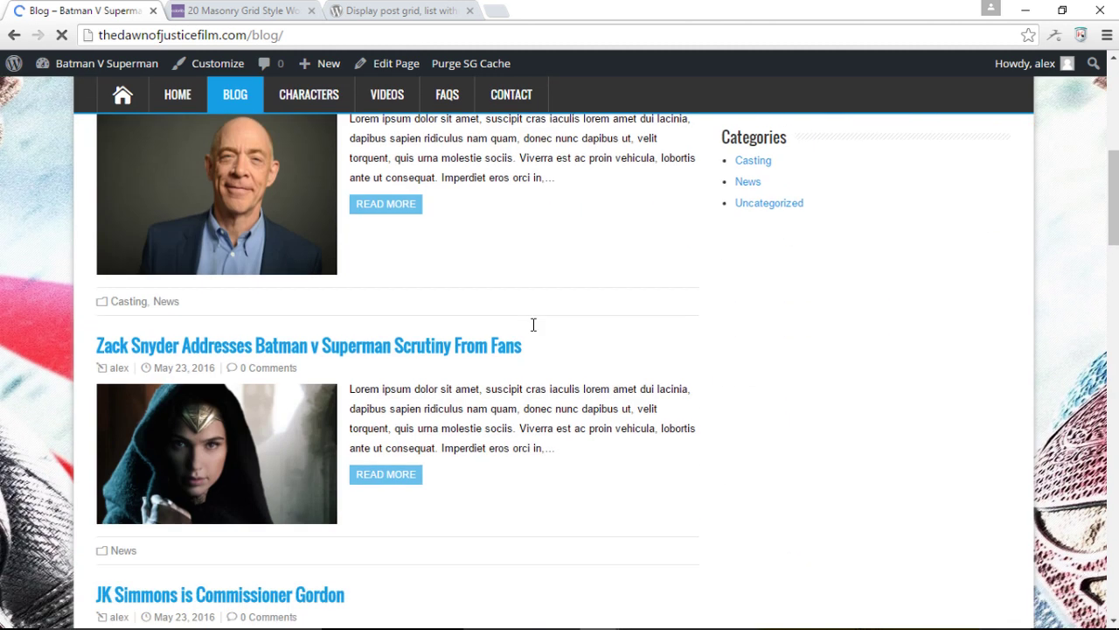
pyautogui.scroll(-10, 535, 331)
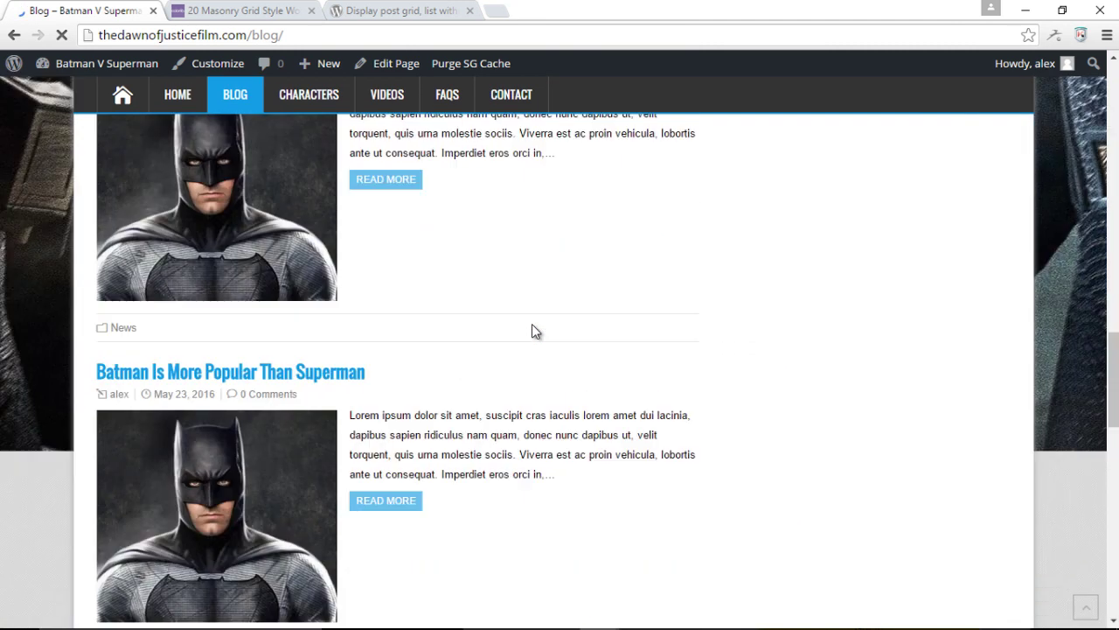
pyautogui.scroll(-10, 533, 329)
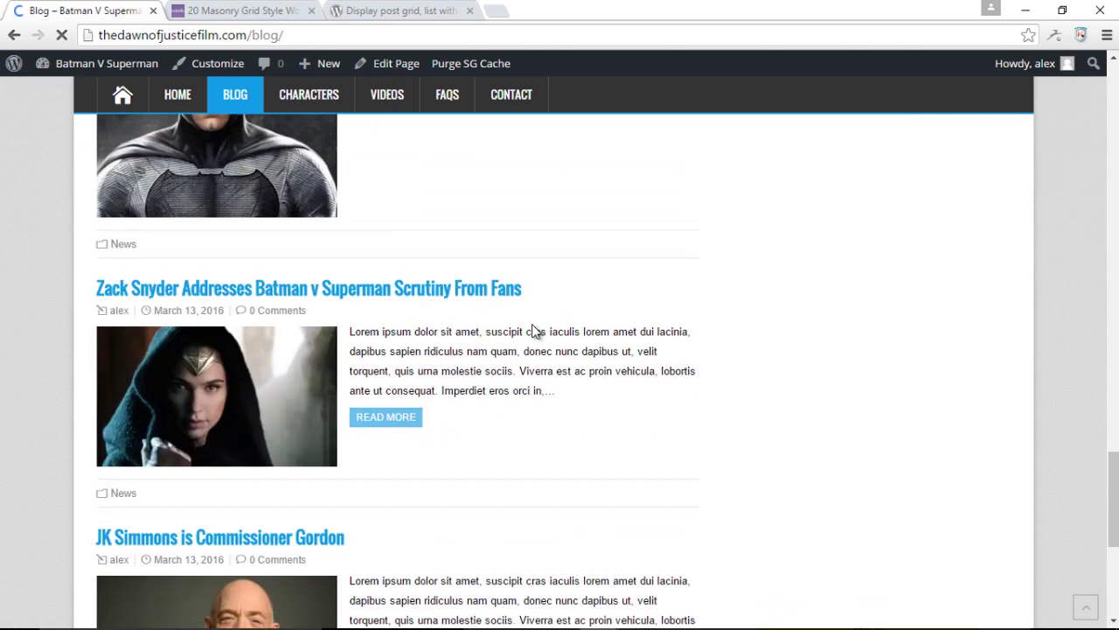
pyautogui.scroll(10, 533, 330)
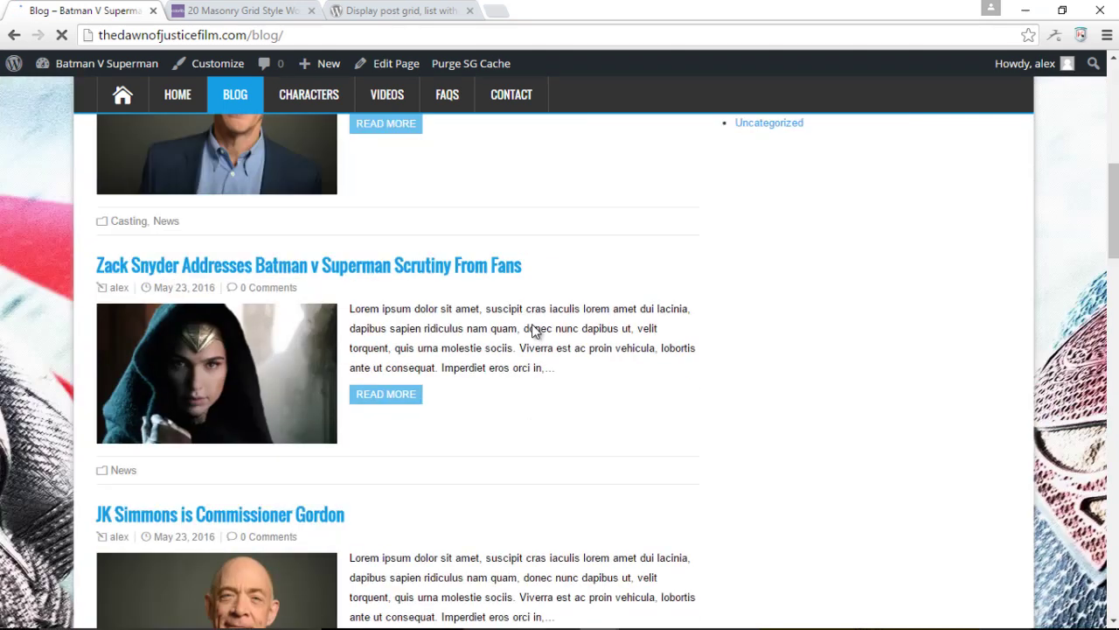
pyautogui.scroll(-10, 532, 323)
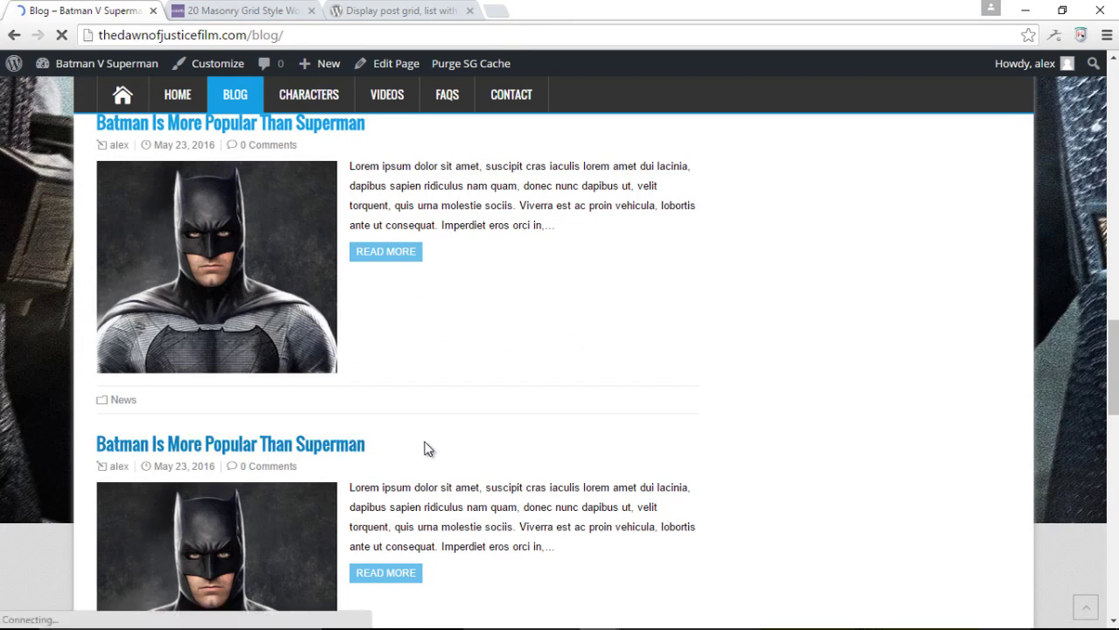
pyautogui.scroll(3, 425, 448)
pyautogui.scroll(4, 428, 448)
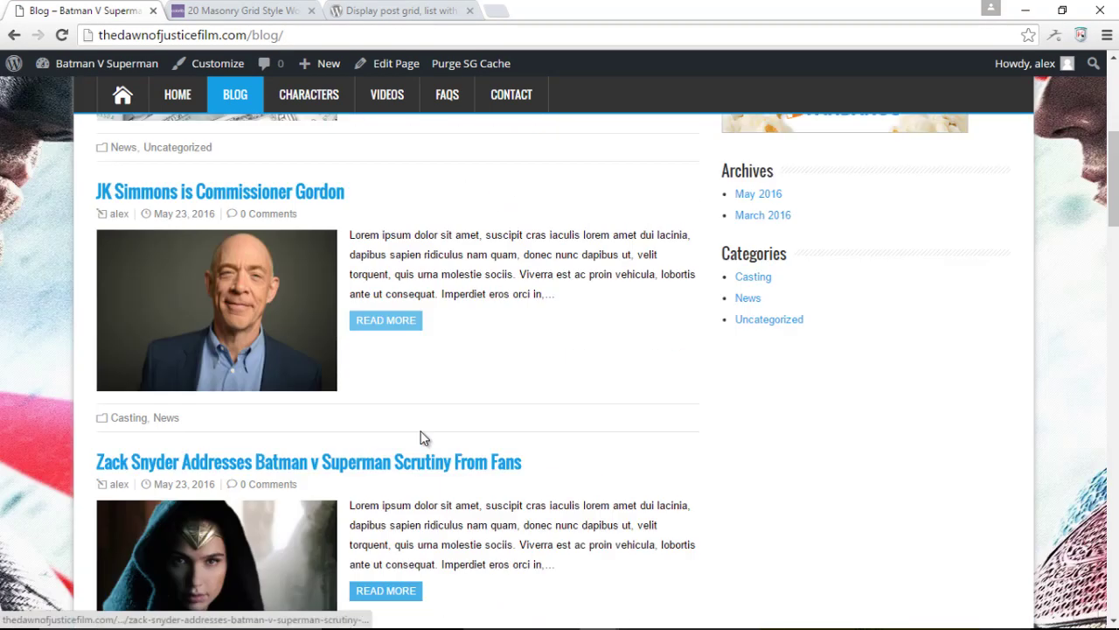
pyautogui.scroll(2, 367, 322)
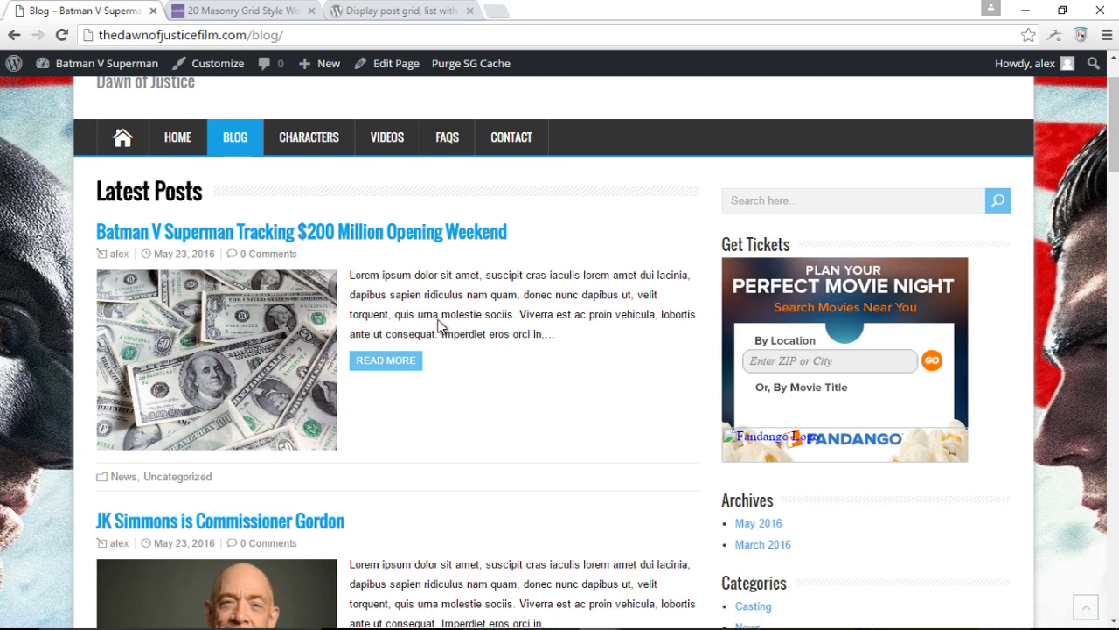
pyautogui.scroll(-2, 439, 320)
pyautogui.scroll(3, 429, 358)
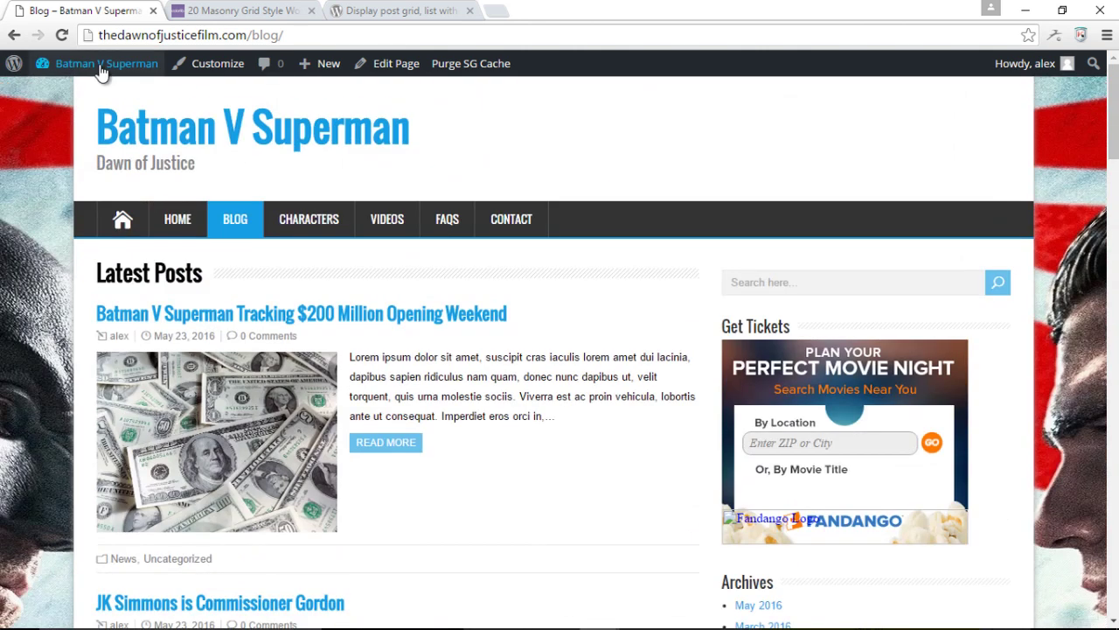
# - Open the site's WordPress dashboard, and review the Content Views plugin's description and ratings on WordPress.org
pyautogui.click(101, 70)
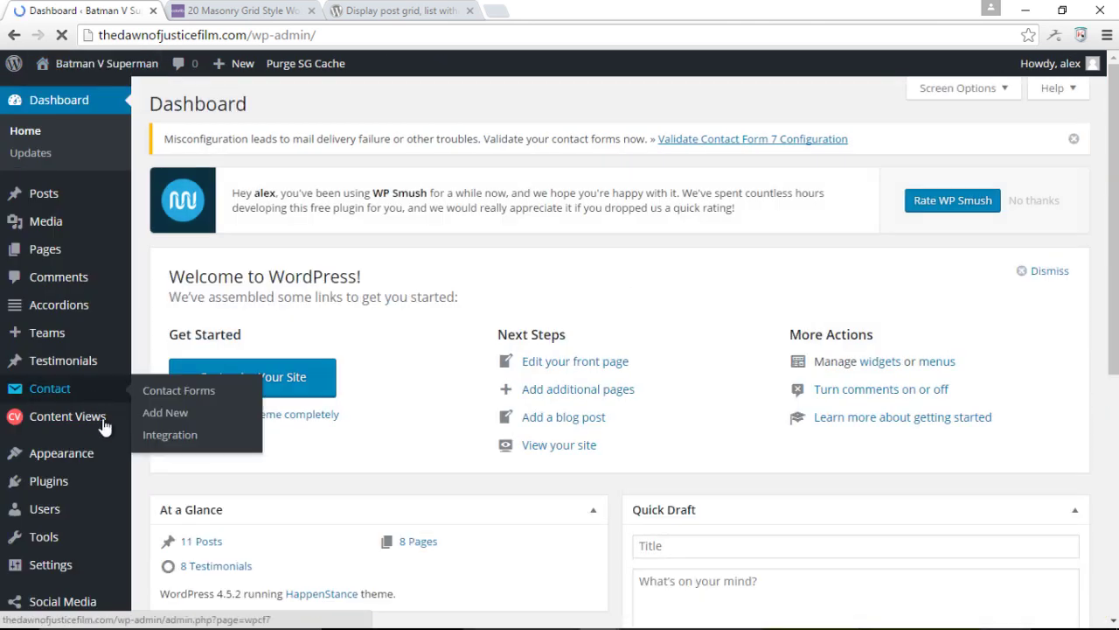
pyautogui.moveTo(88, 424)
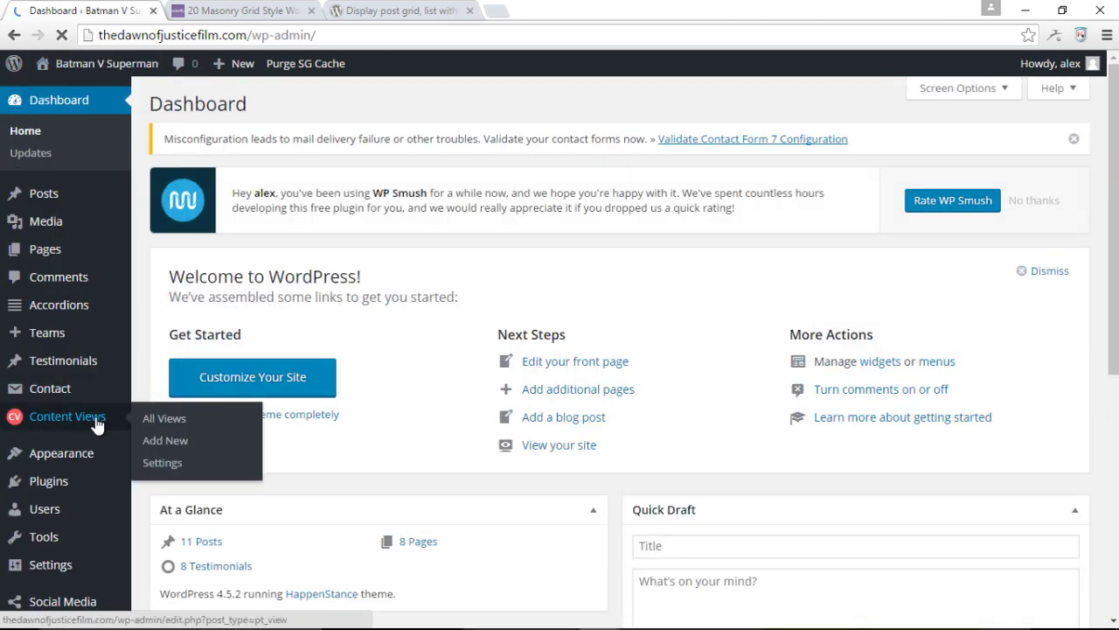
pyautogui.click(411, 12)
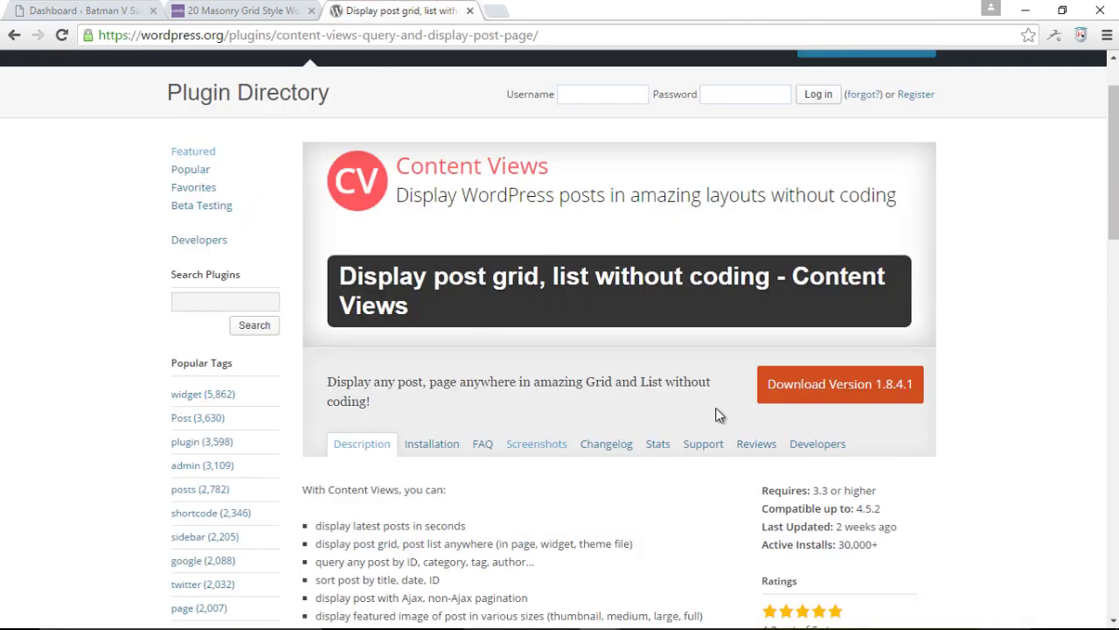
pyautogui.scroll(-3, 719, 414)
pyautogui.scroll(-1, 768, 457)
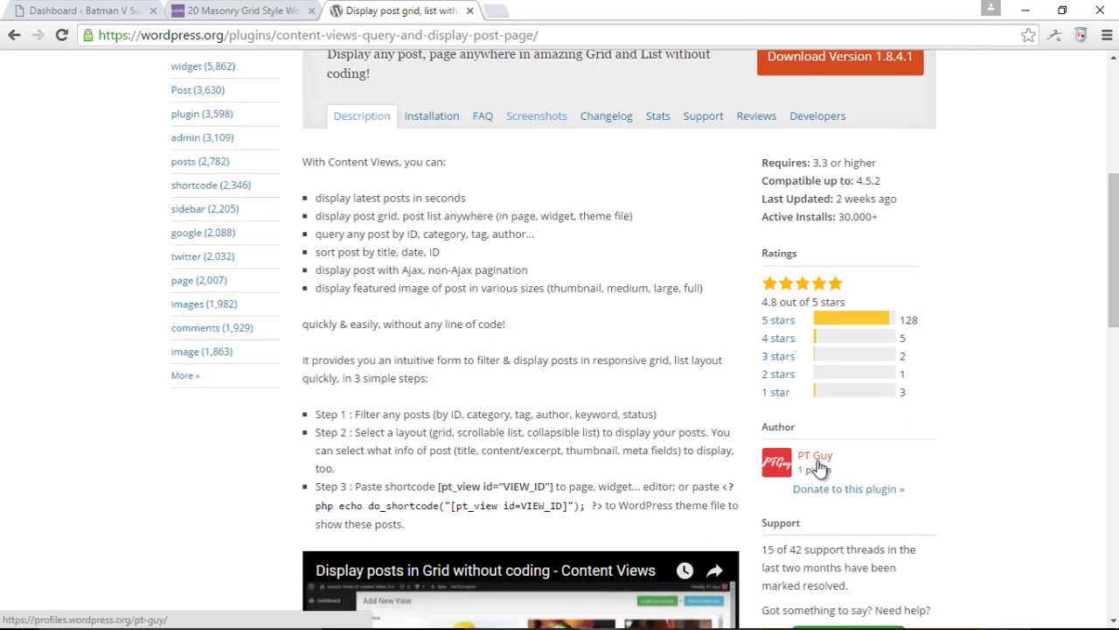
pyautogui.scroll(3, 724, 398)
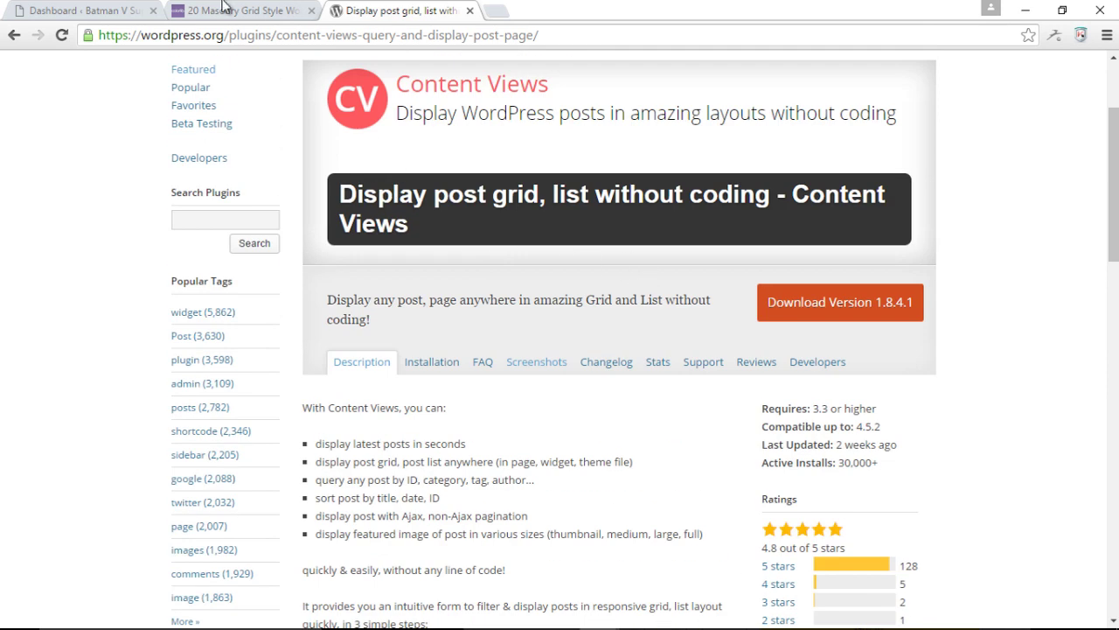
# - Return to the site's dashboard and start a new Content Views view titled "Posts Grid"
pyautogui.click(105, 11)
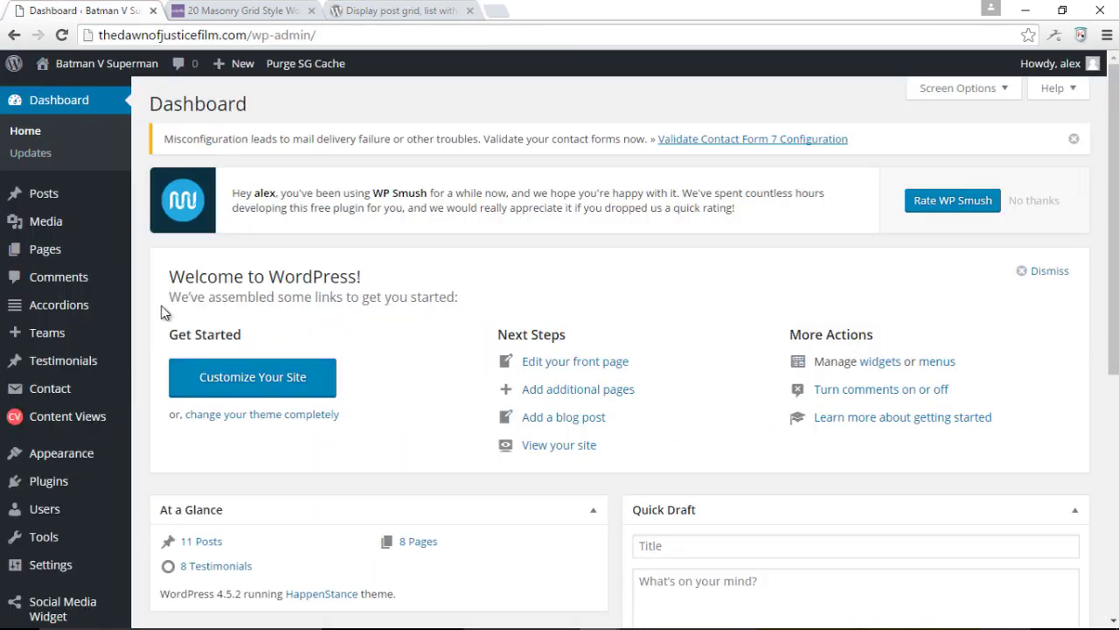
pyautogui.moveTo(51, 423)
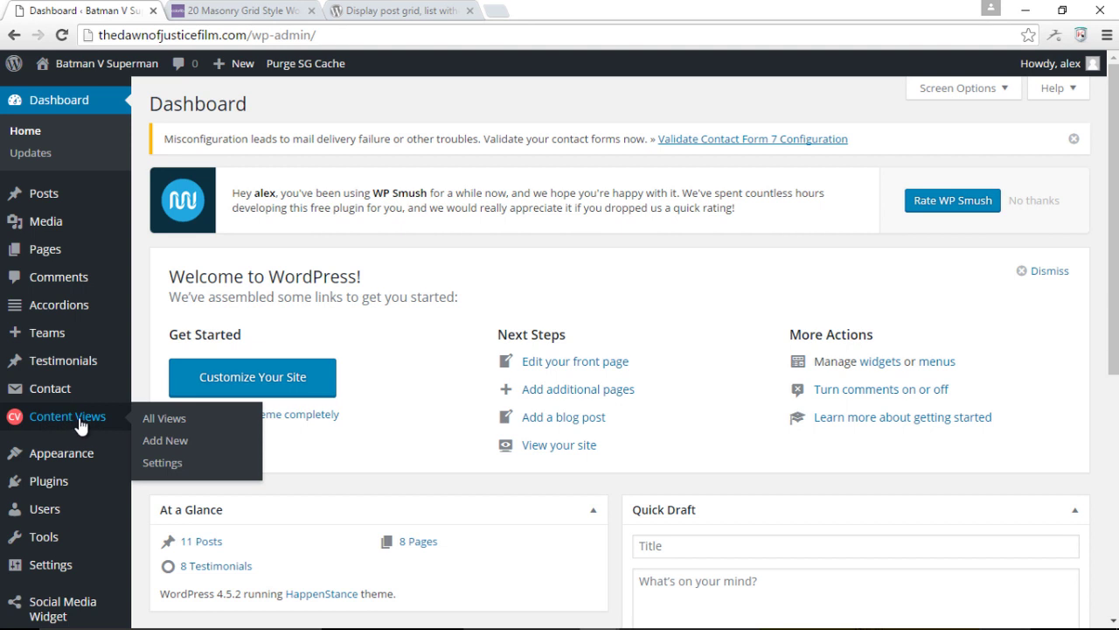
pyautogui.click(171, 442)
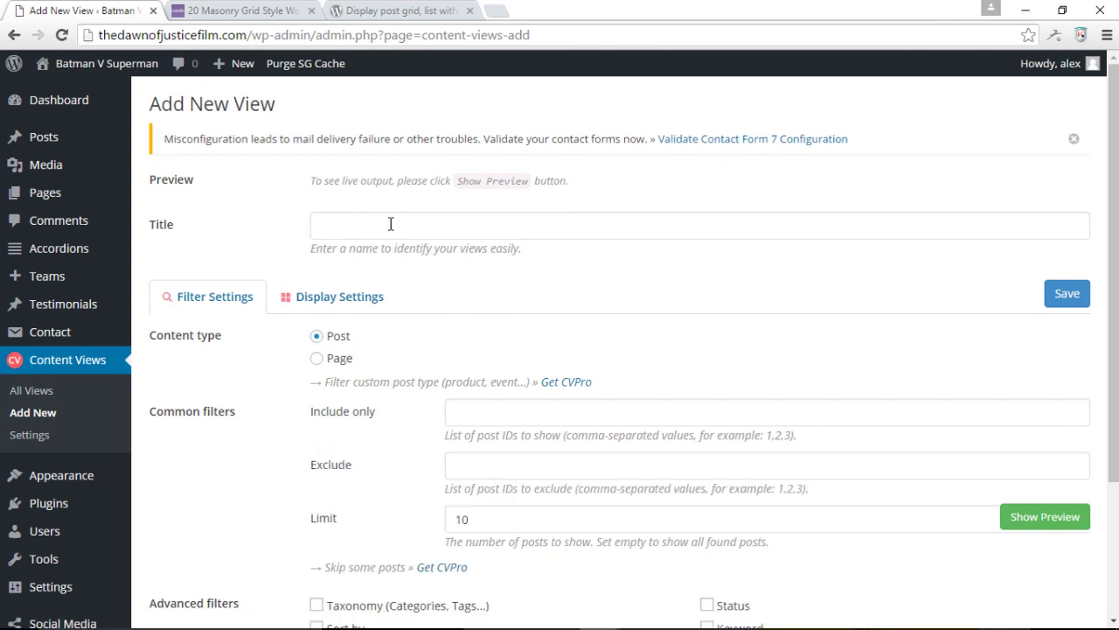
pyautogui.click(391, 224)
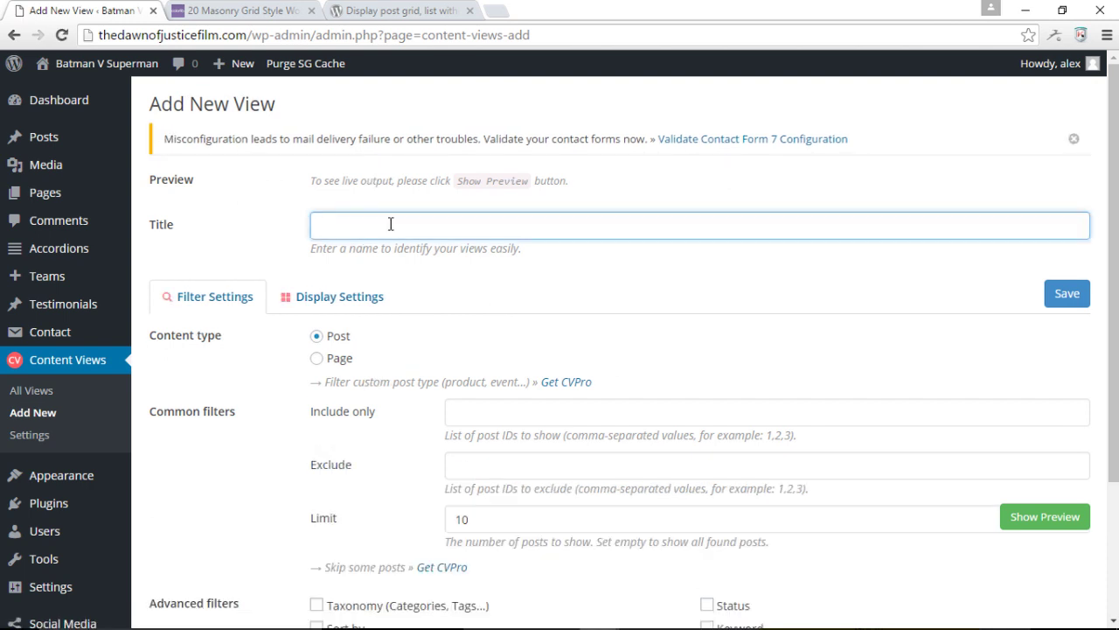
pyautogui.write('Posts Grid')
# - Set the limit of posts shown by the view to 15 in the common filters
pyautogui.scroll(-2, 337, 306)
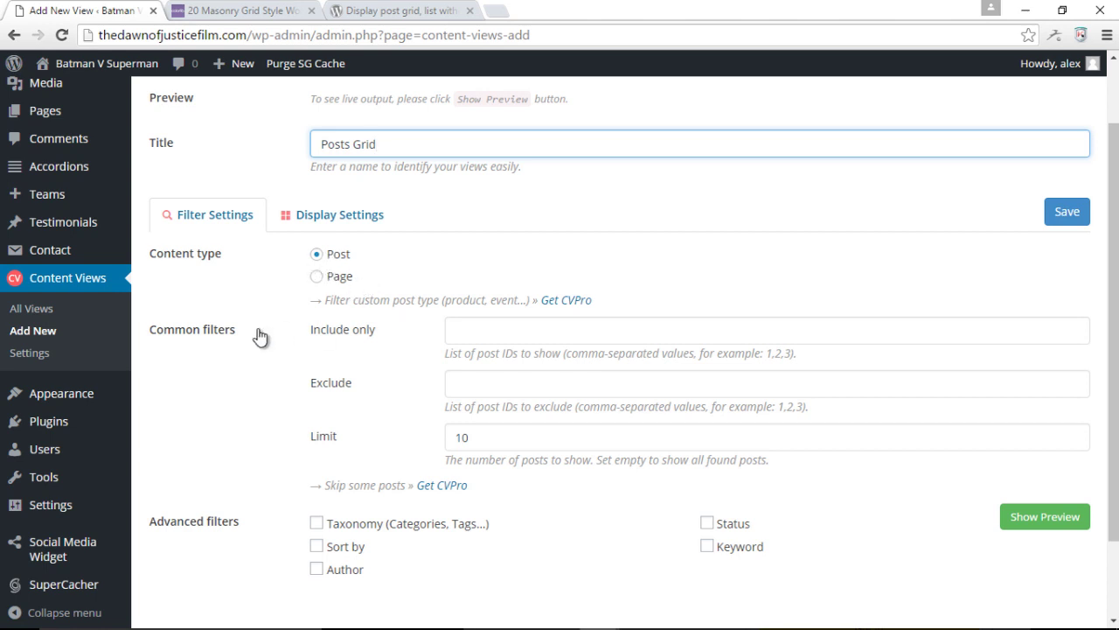
pyautogui.scroll(-2, 389, 308)
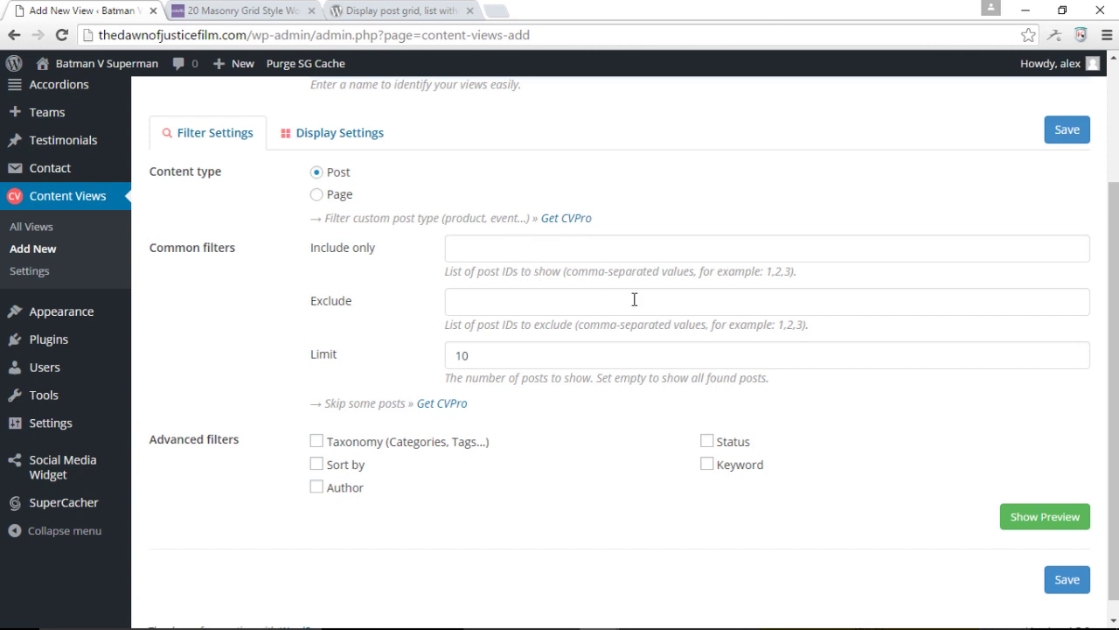
pyautogui.scroll(-1, 505, 340)
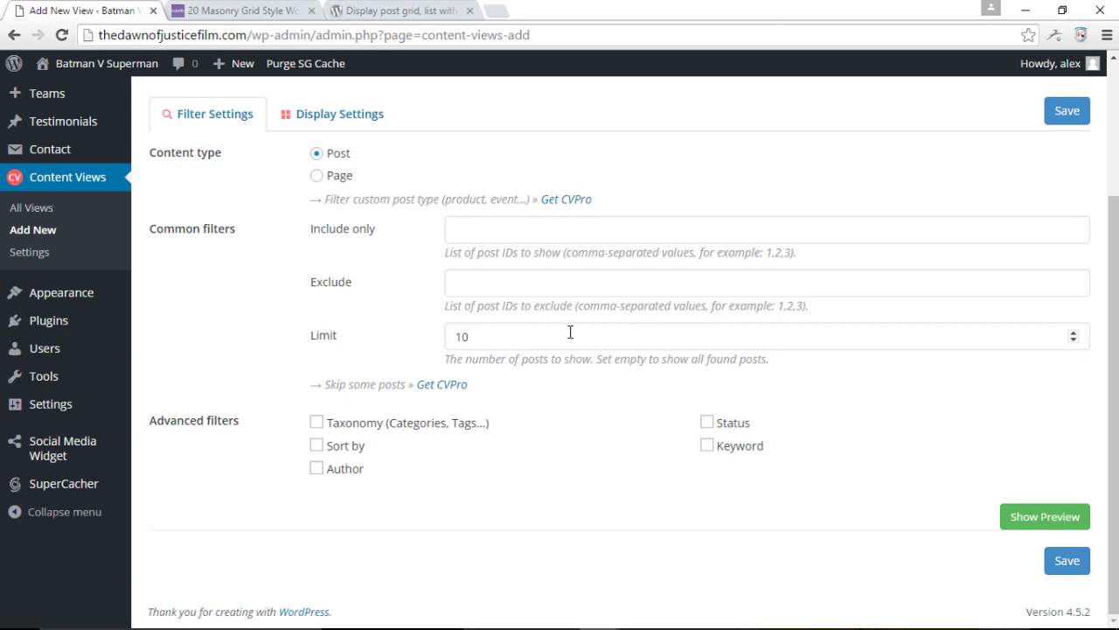
pyautogui.click(1073, 336)
pyautogui.click(1074, 335)
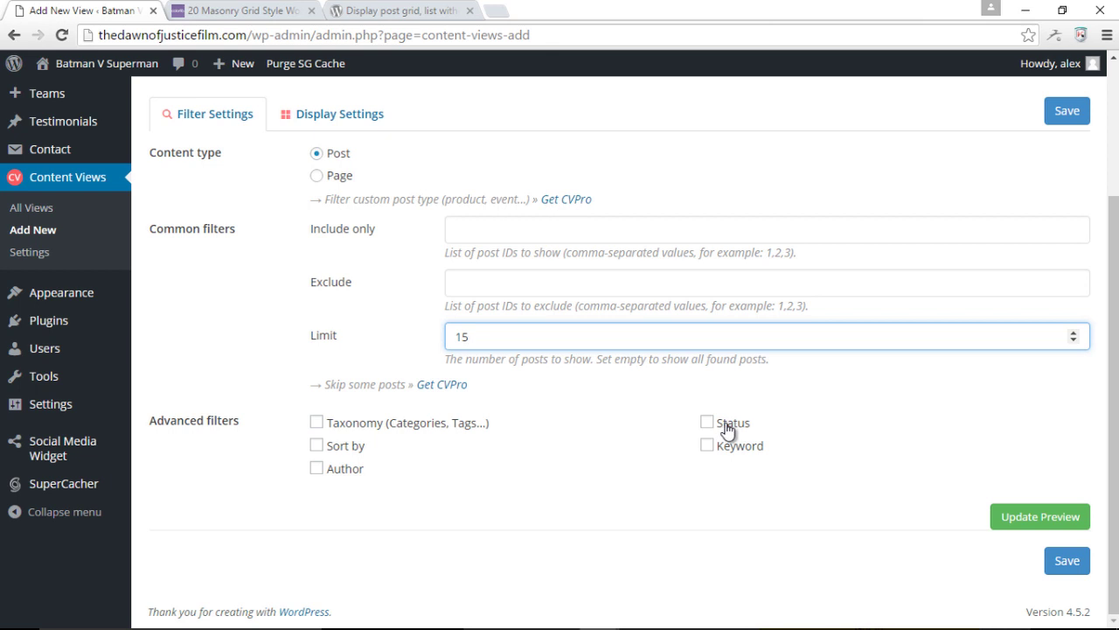
pyautogui.click(352, 431)
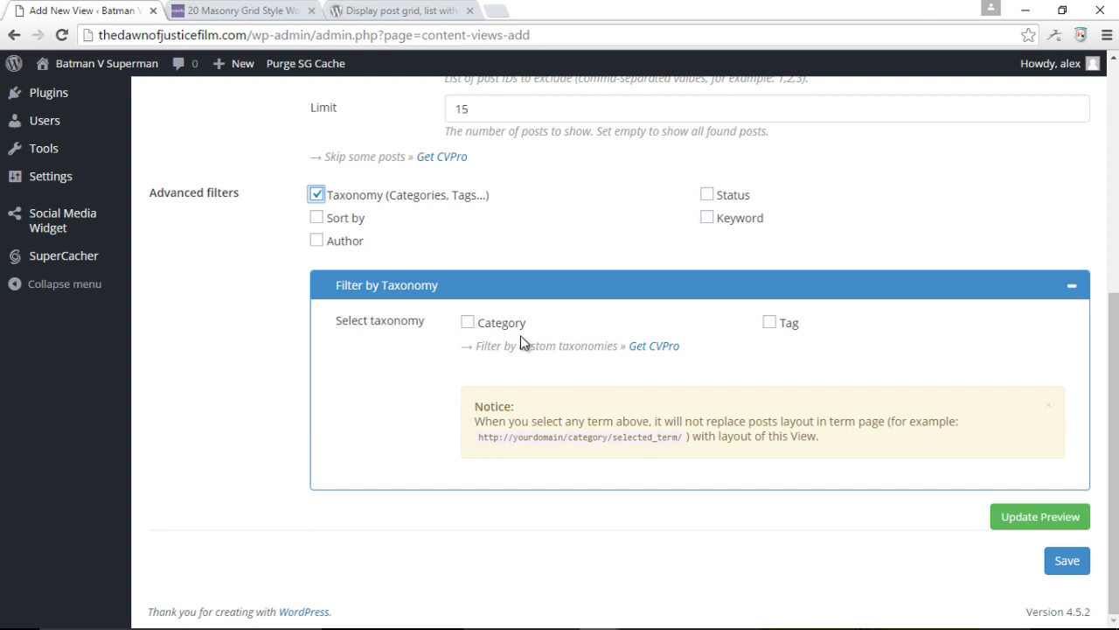
pyautogui.click(468, 322)
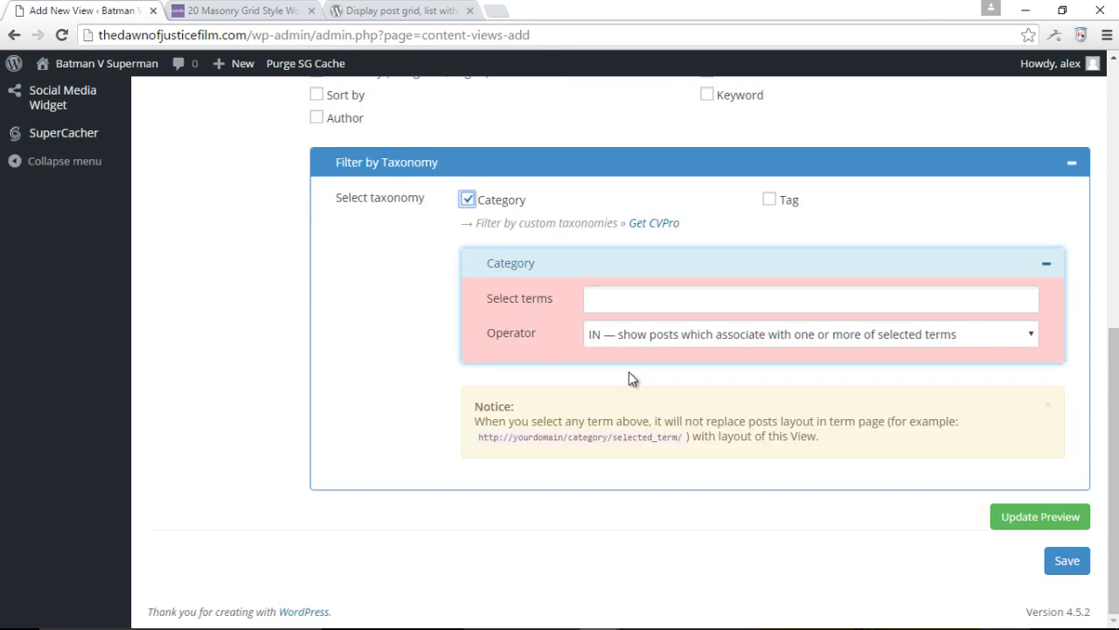
pyautogui.click(675, 305)
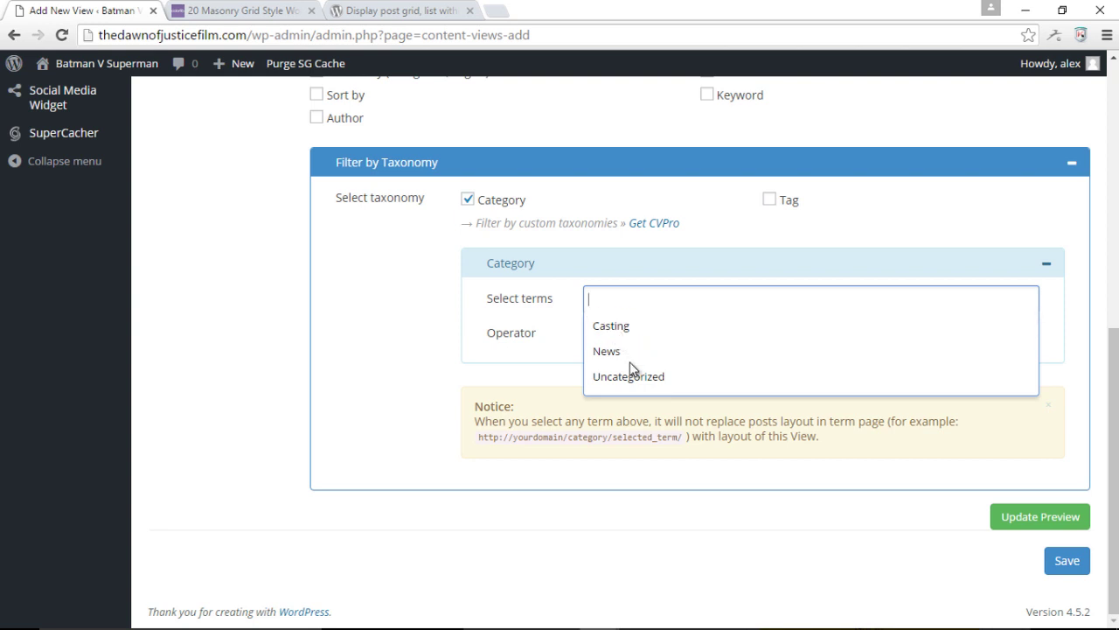
pyautogui.click(472, 202)
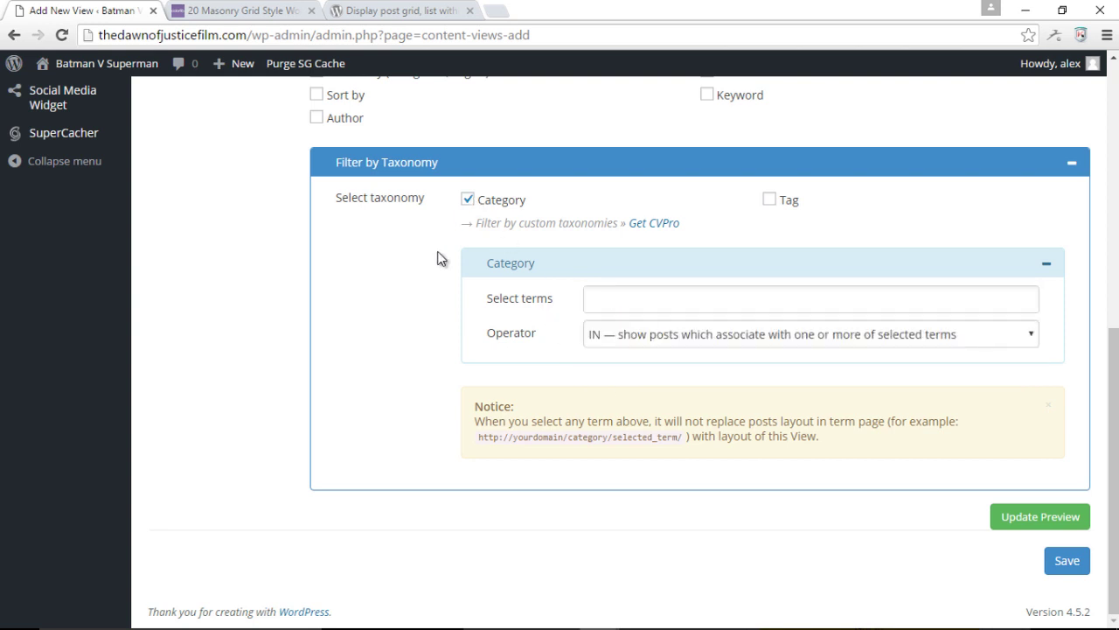
pyautogui.click(469, 201)
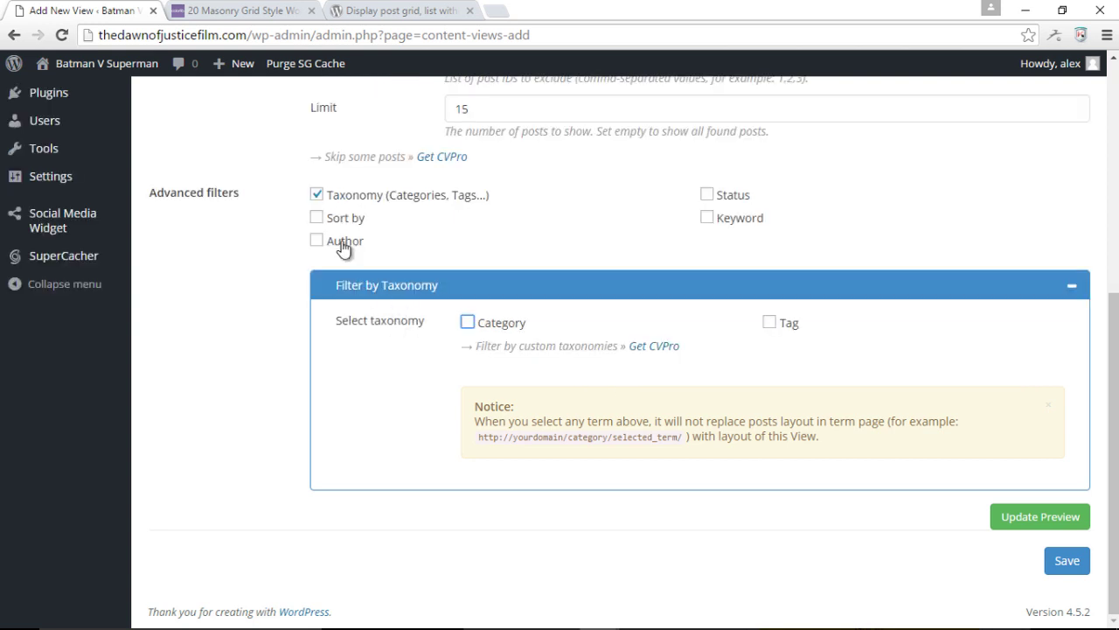
pyautogui.click(317, 196)
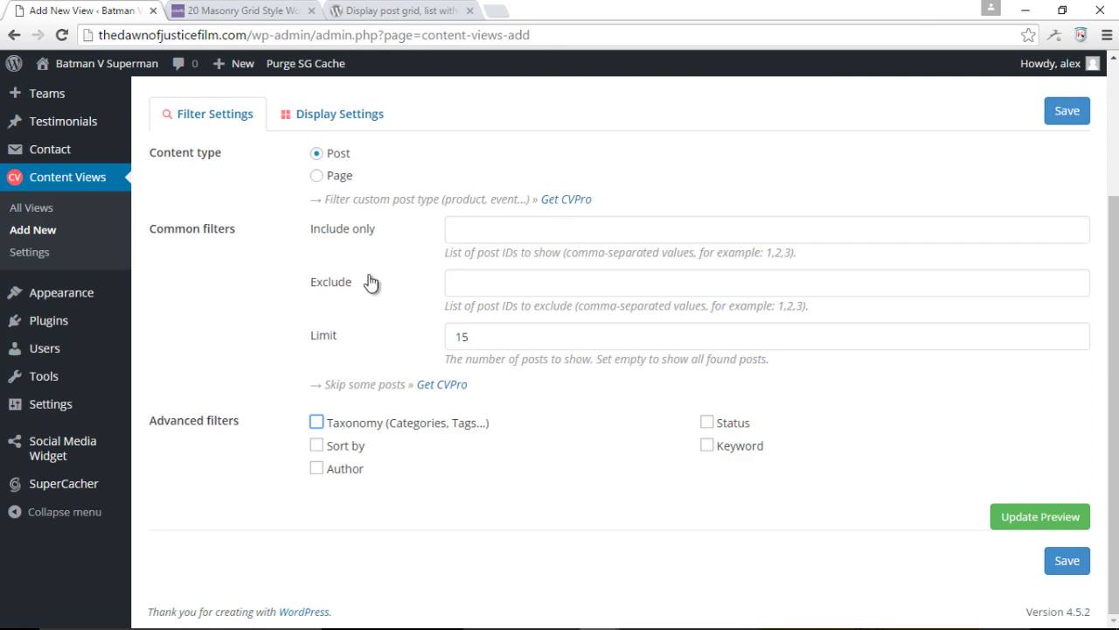
# - Save the Posts Grid view and copy its shortcode for the page editor
pyautogui.scroll(2, 472, 328)
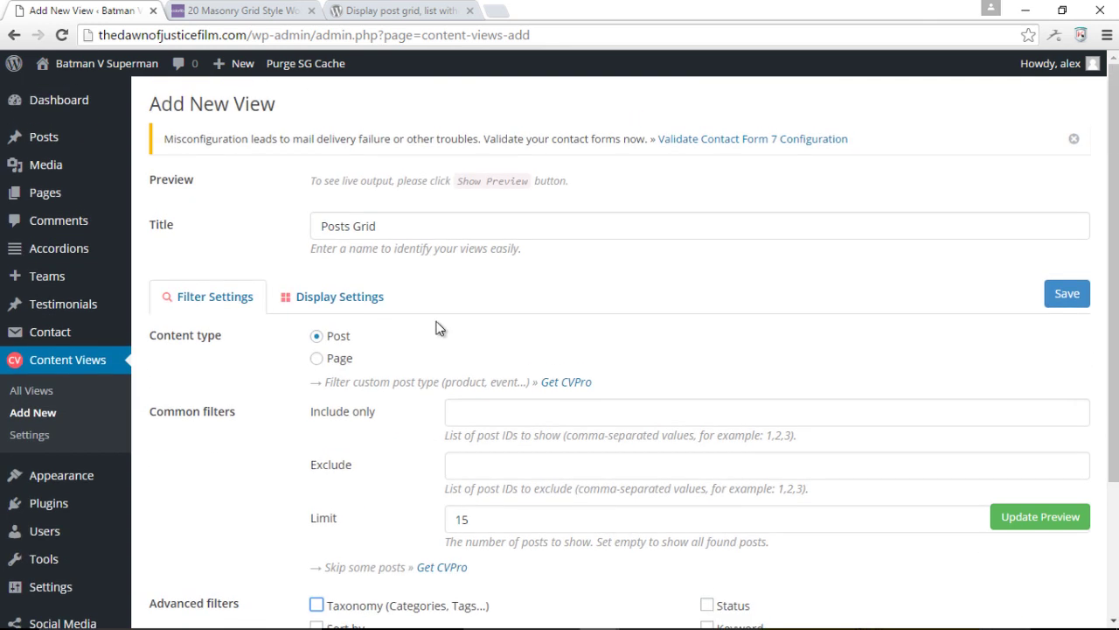
pyautogui.click(1076, 295)
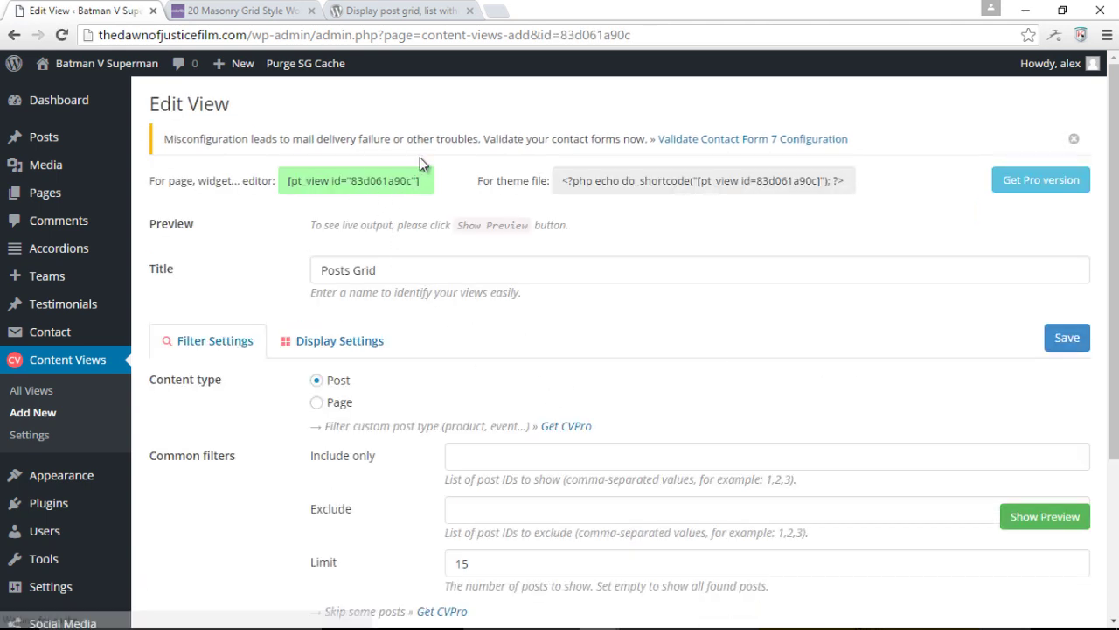
pyautogui.moveTo(429, 191); pyautogui.dragTo(308, 189)
pyautogui.rightClick(309, 182)
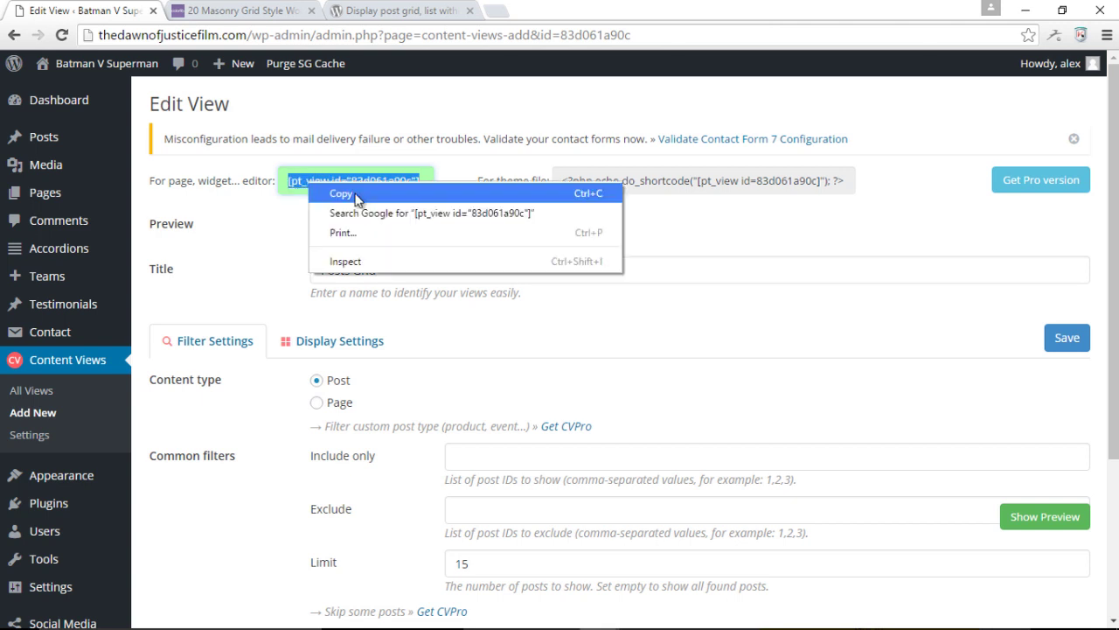
pyautogui.click(355, 193)
# - Paste the copied shortcode into the content of the existing "test grid" page and update the page
pyautogui.moveTo(93, 195)
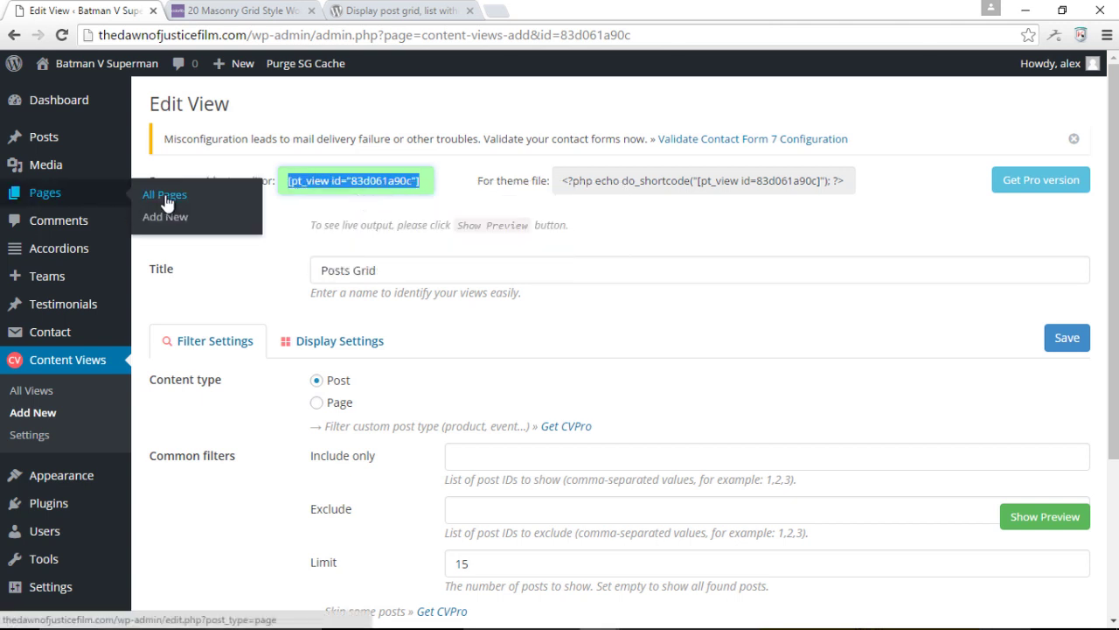
pyautogui.click(166, 198)
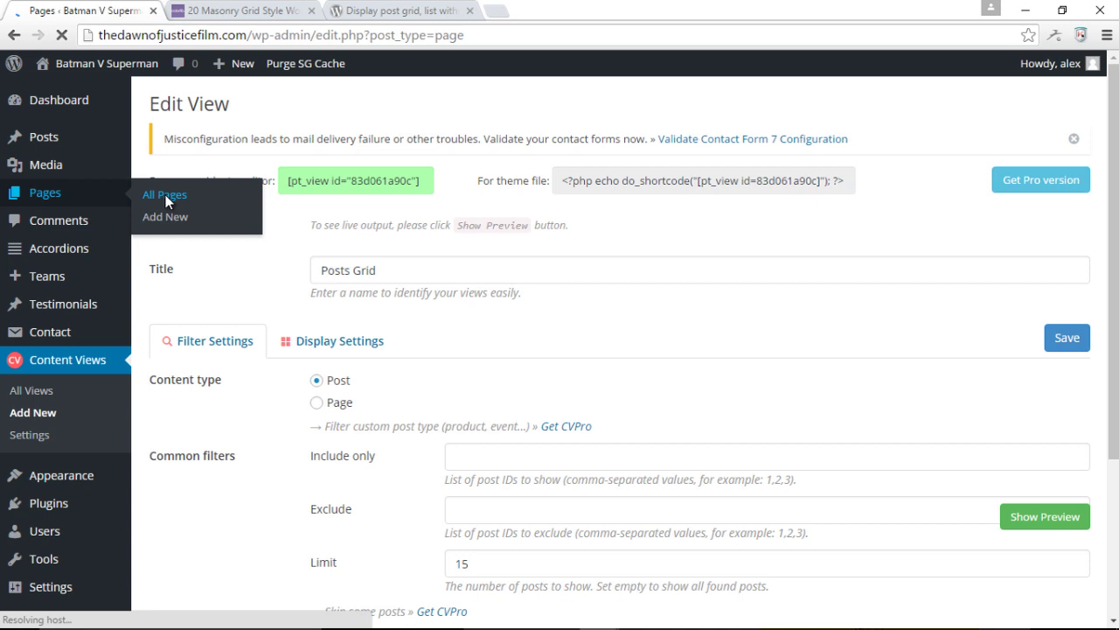
pyautogui.scroll(-2, 207, 424)
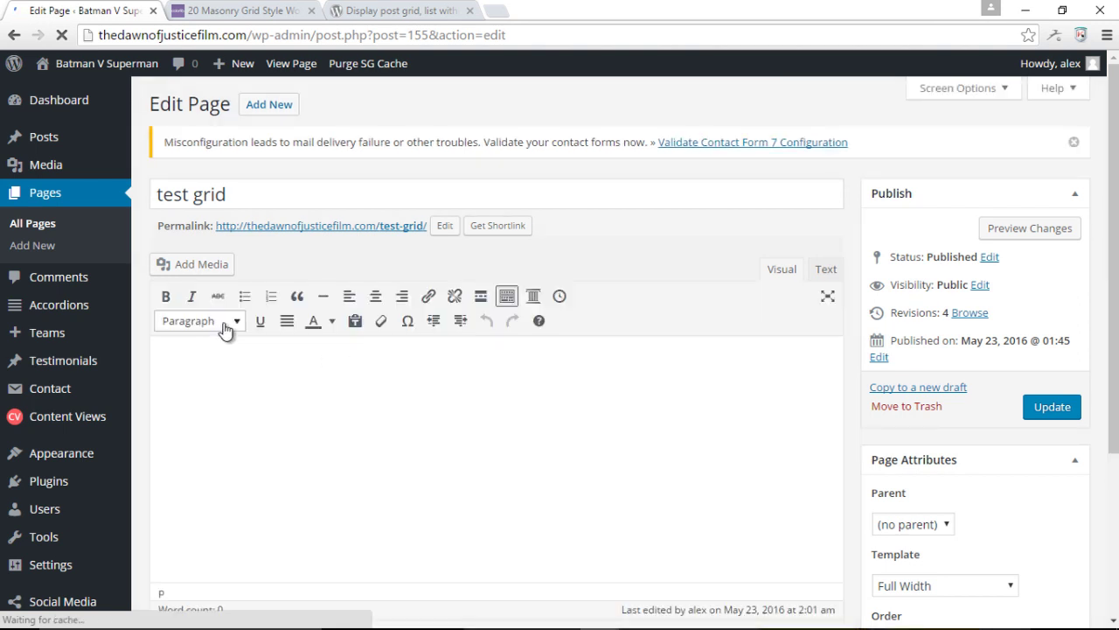
pyautogui.click(236, 365)
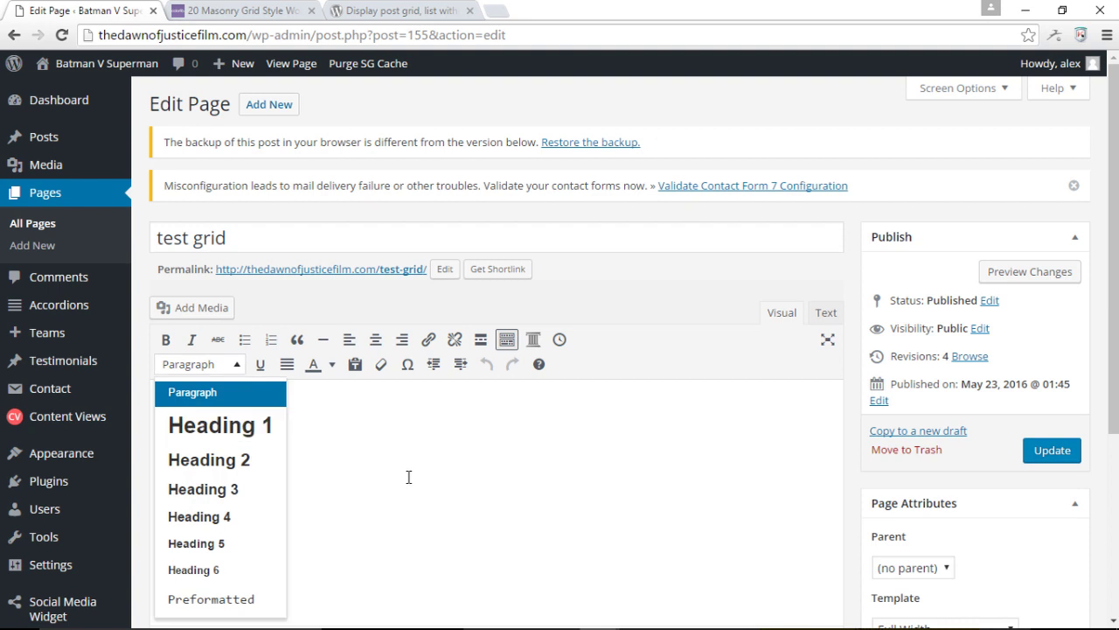
pyautogui.click(275, 420)
pyautogui.rightClick(275, 421)
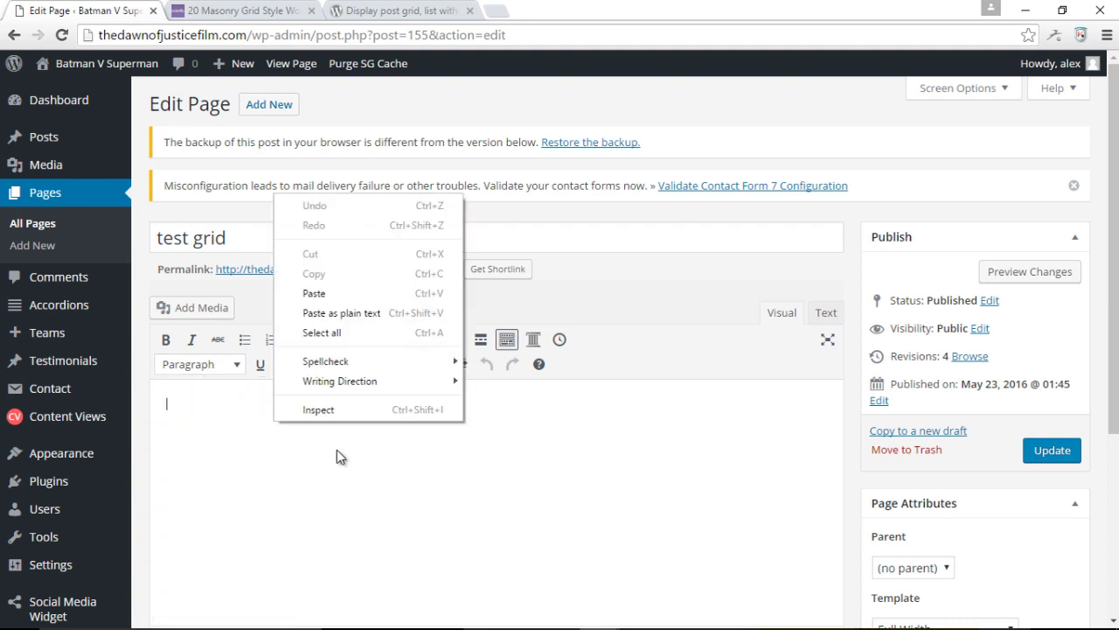
pyautogui.click(347, 292)
pyautogui.click(1050, 451)
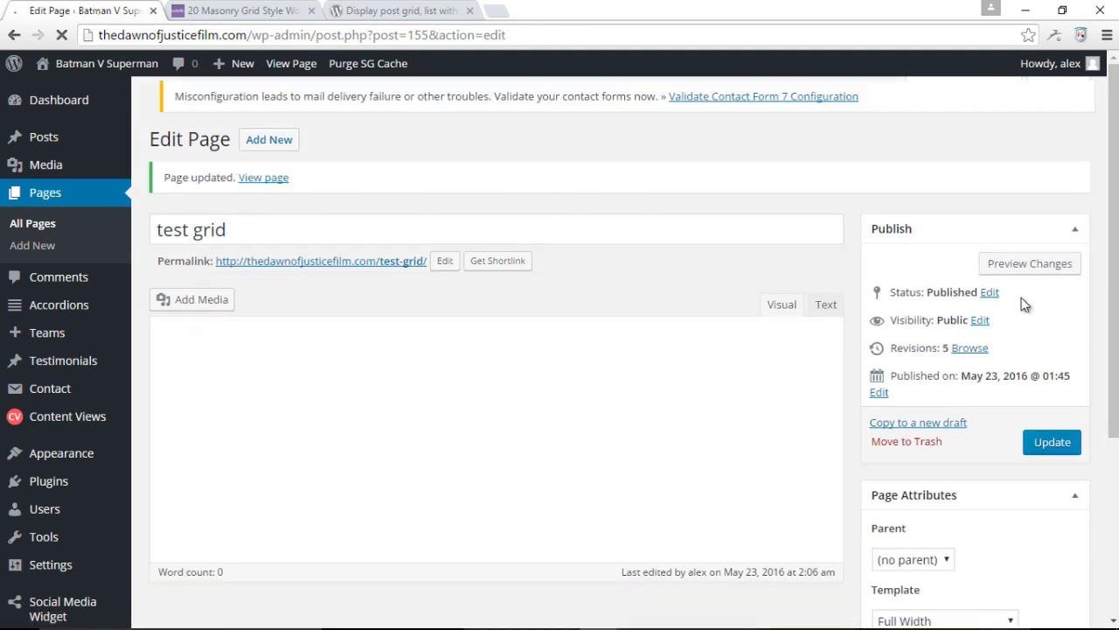
# - Preview the "test grid" page and examine how the posts are laid out down to the last one
pyautogui.click(1032, 266)
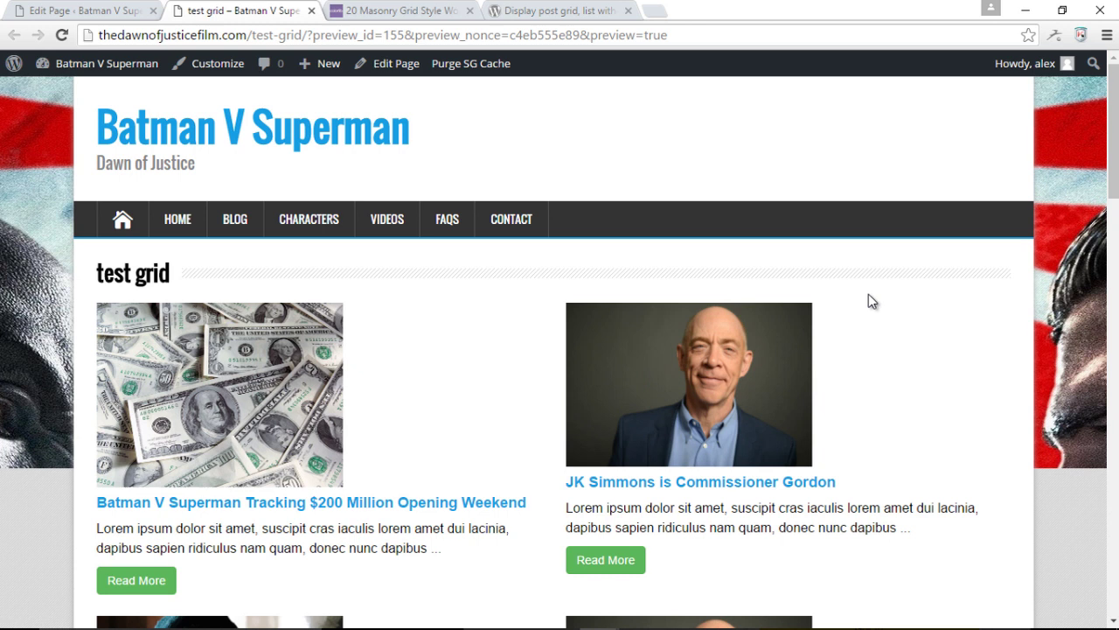
pyautogui.scroll(-3, 893, 306)
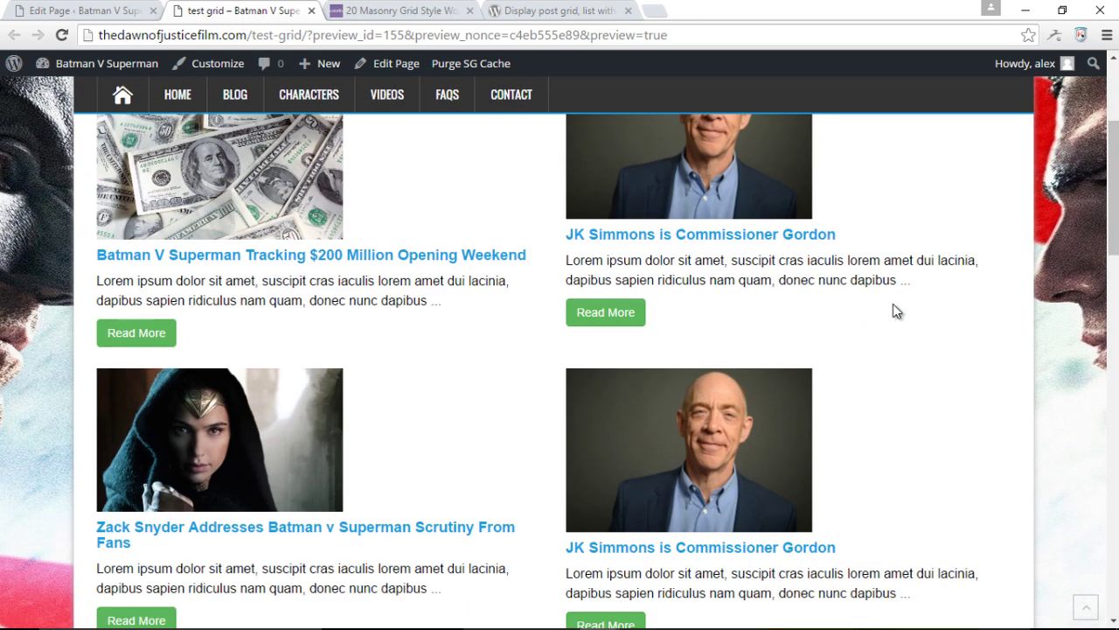
pyautogui.scroll(3, 893, 310)
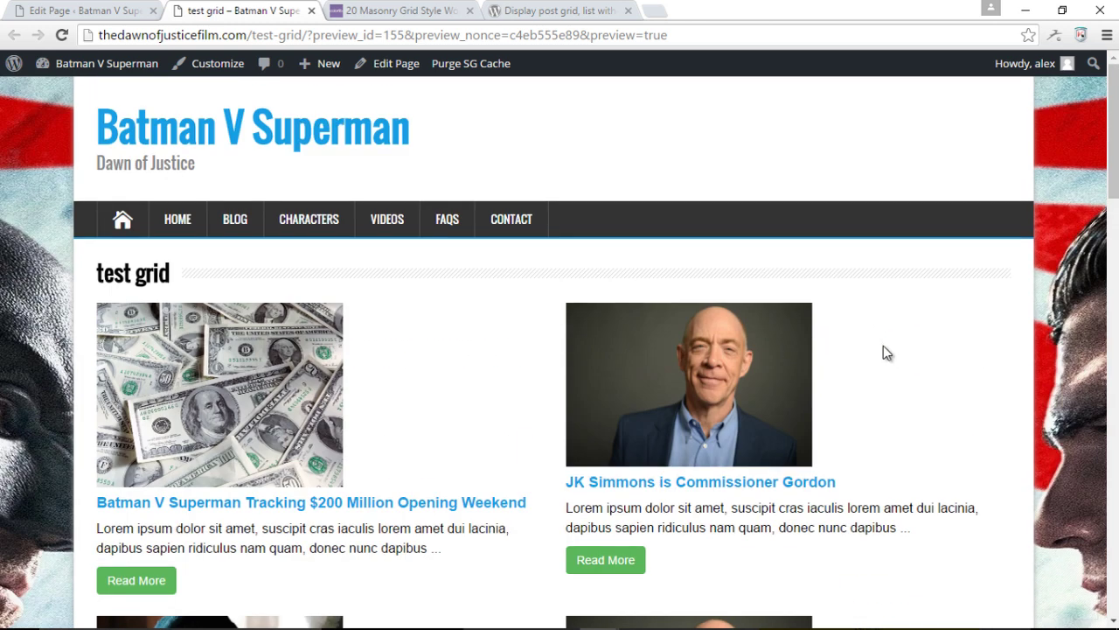
pyautogui.scroll(-1, 887, 352)
pyautogui.scroll(-2, 866, 318)
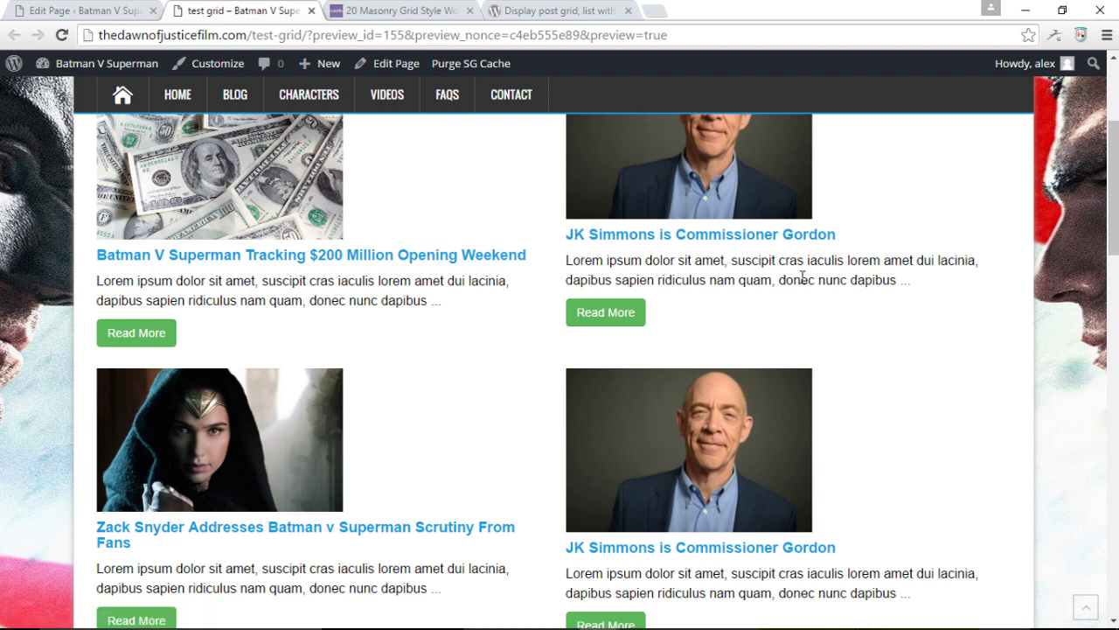
pyautogui.scroll(-10, 845, 302)
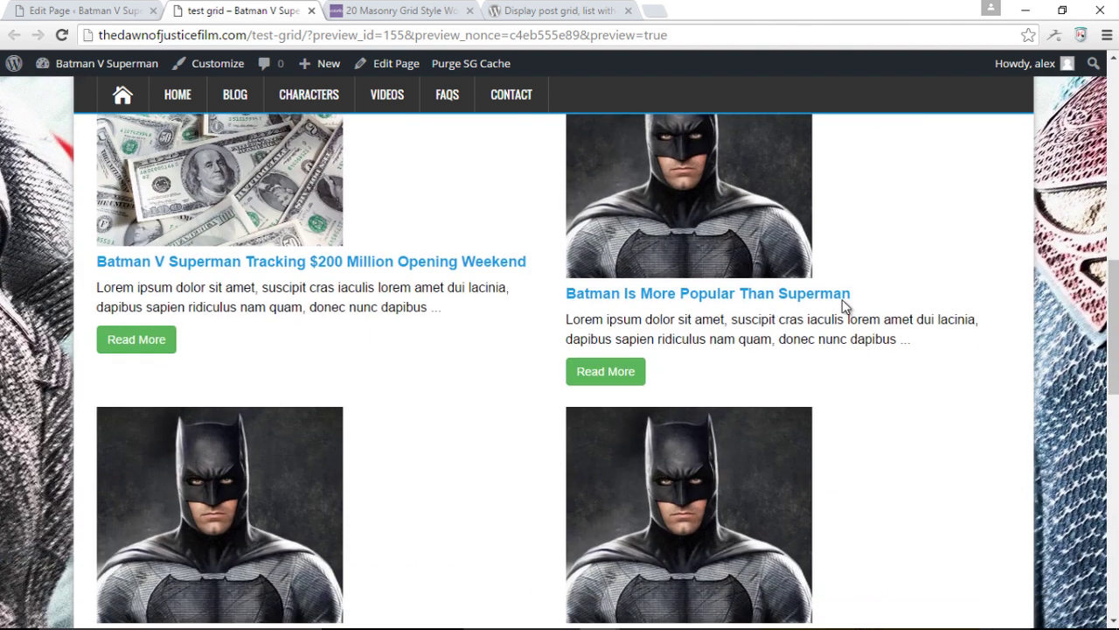
pyautogui.scroll(-7, 845, 306)
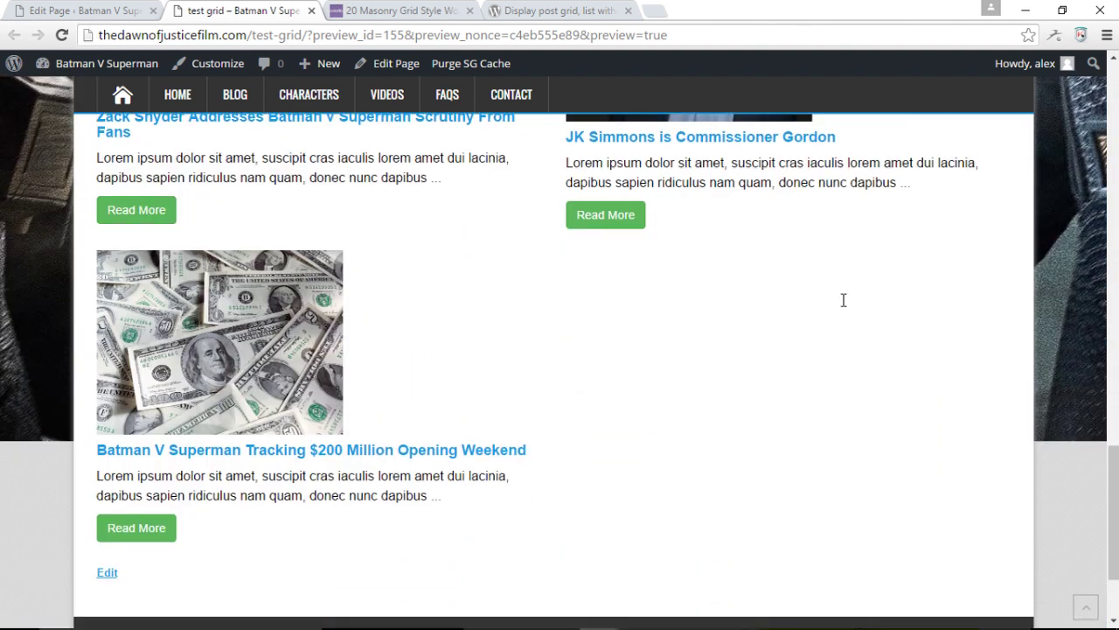
pyautogui.scroll(15, 842, 305)
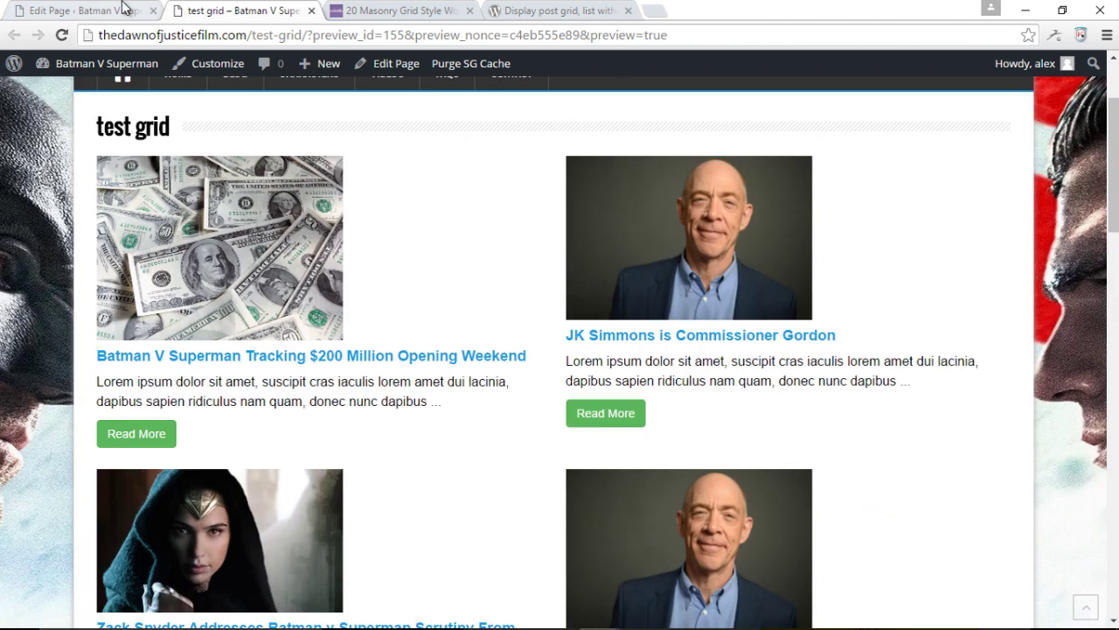
# - Reopen the Posts Grid view's display settings and compare the selected layout with the "test grid" page preview
pyautogui.click(96, 14)
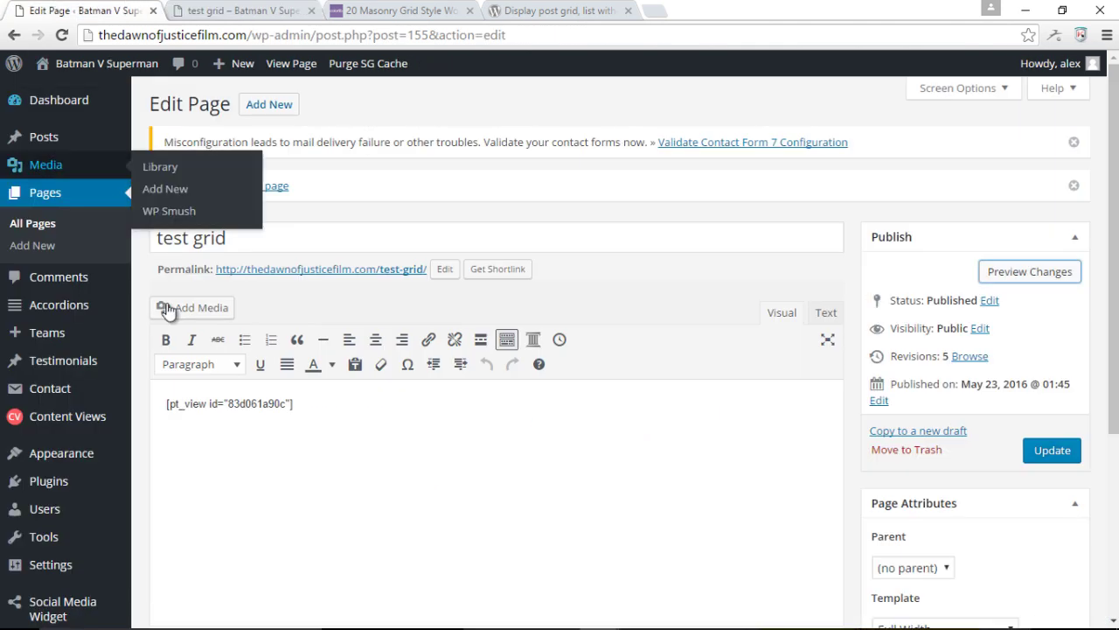
pyautogui.moveTo(99, 425)
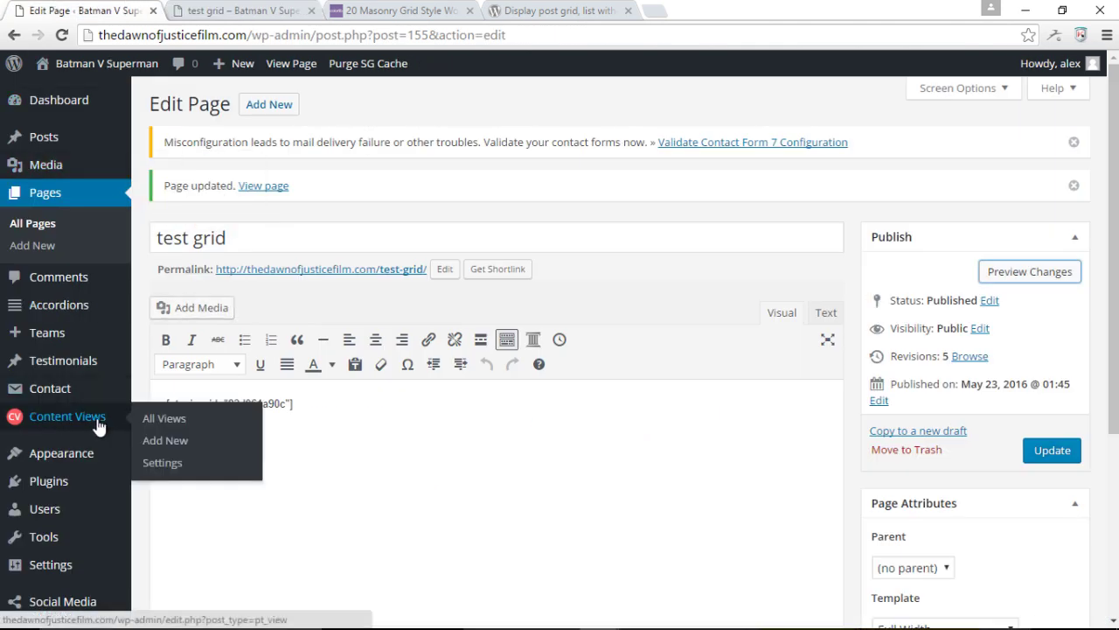
pyautogui.click(170, 422)
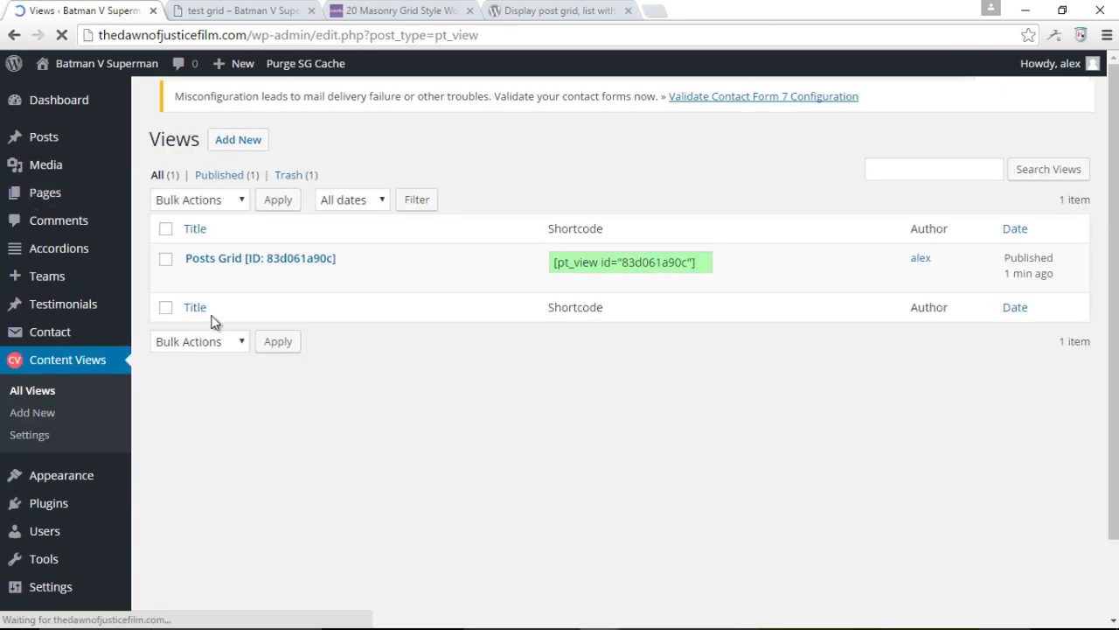
pyautogui.click(195, 291)
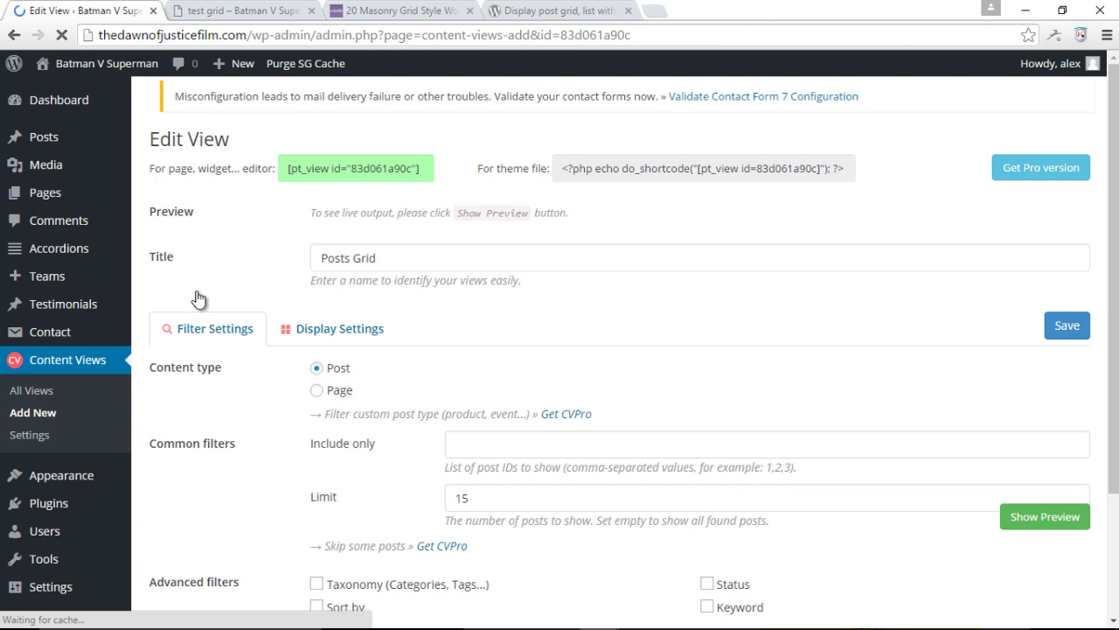
pyautogui.scroll(-1, 346, 297)
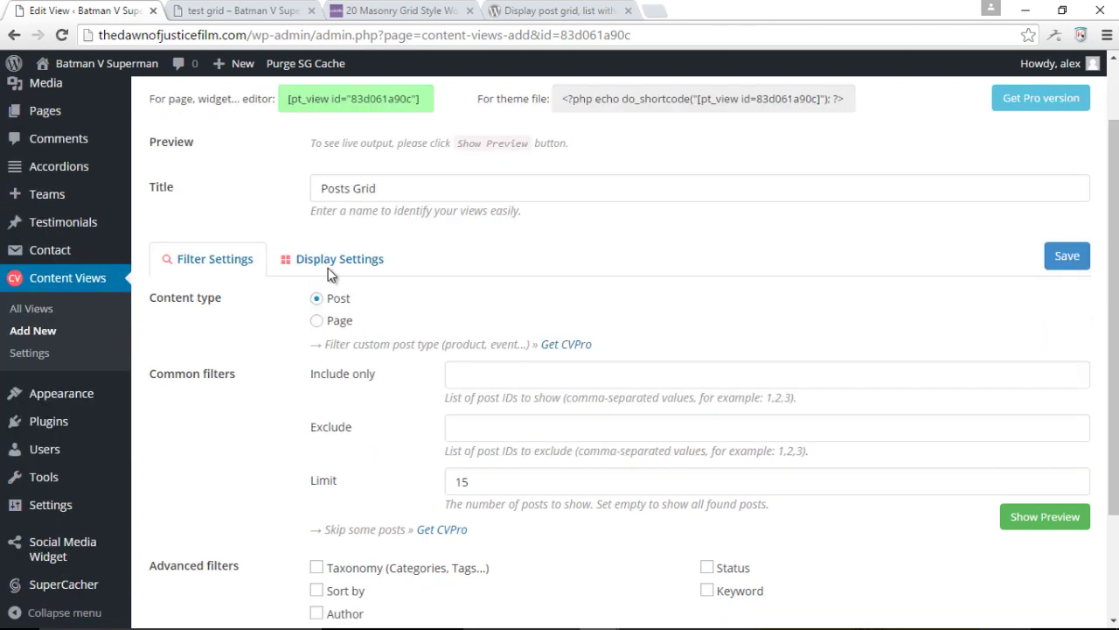
pyautogui.click(334, 267)
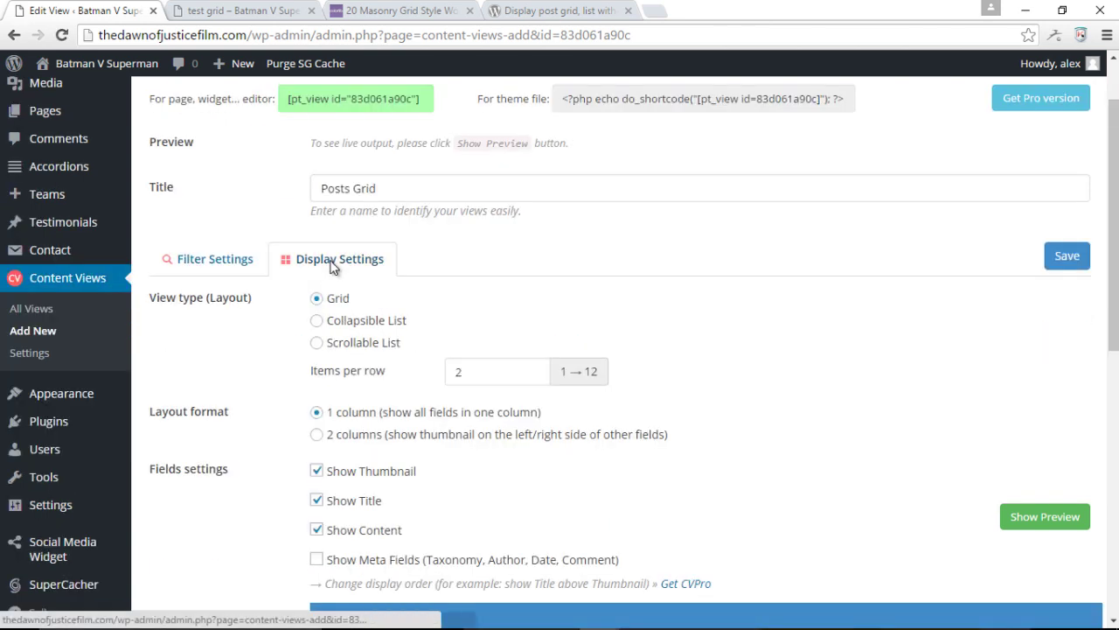
pyautogui.scroll(1, 331, 407)
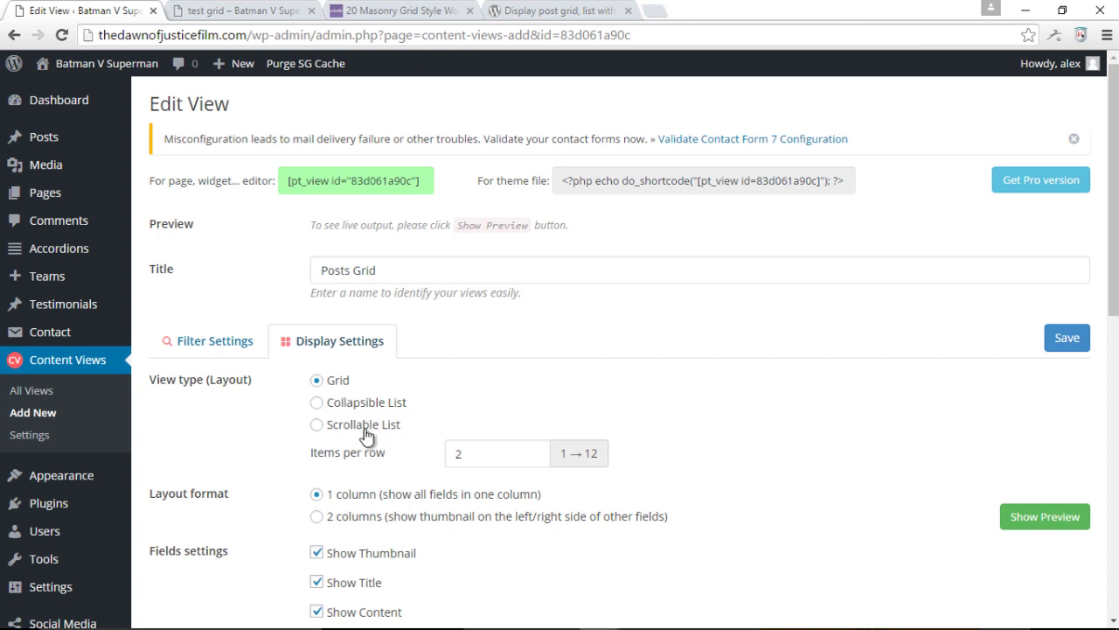
pyautogui.click(258, 16)
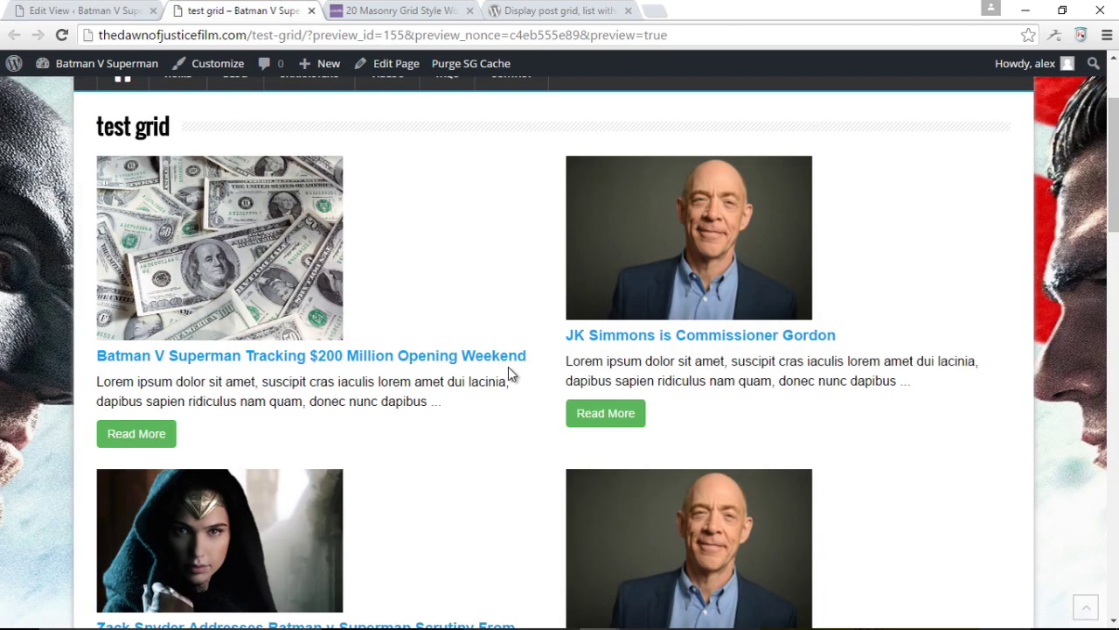
pyautogui.click(110, 10)
# - Set the view type to Collapsible List and test its updated preview by collapsing the first post and expanding one further down
pyautogui.click(356, 409)
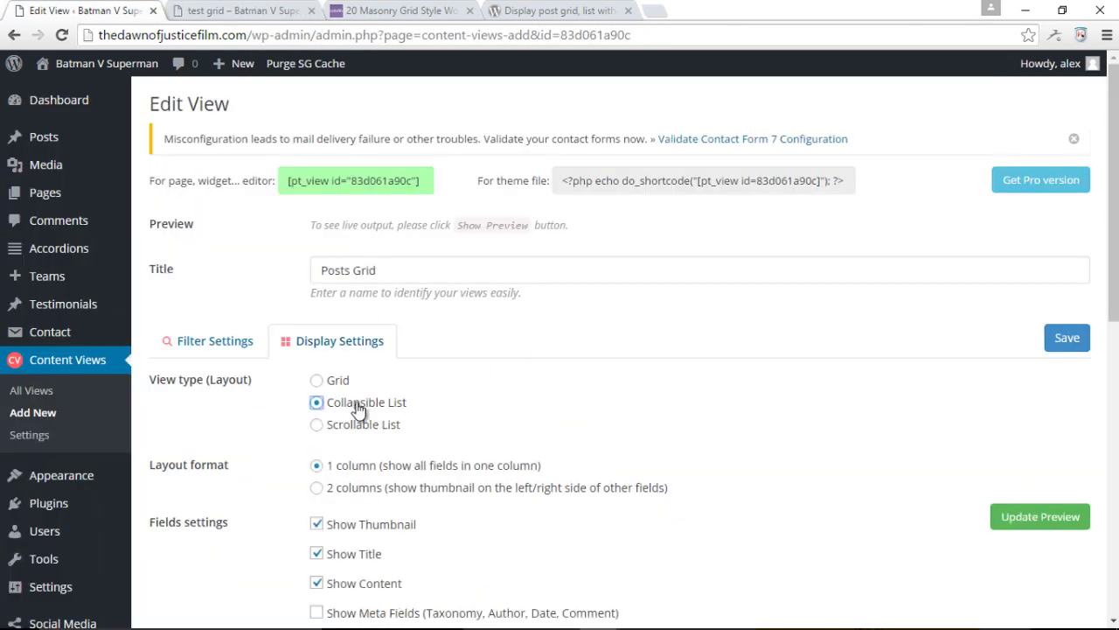
pyautogui.click(1034, 518)
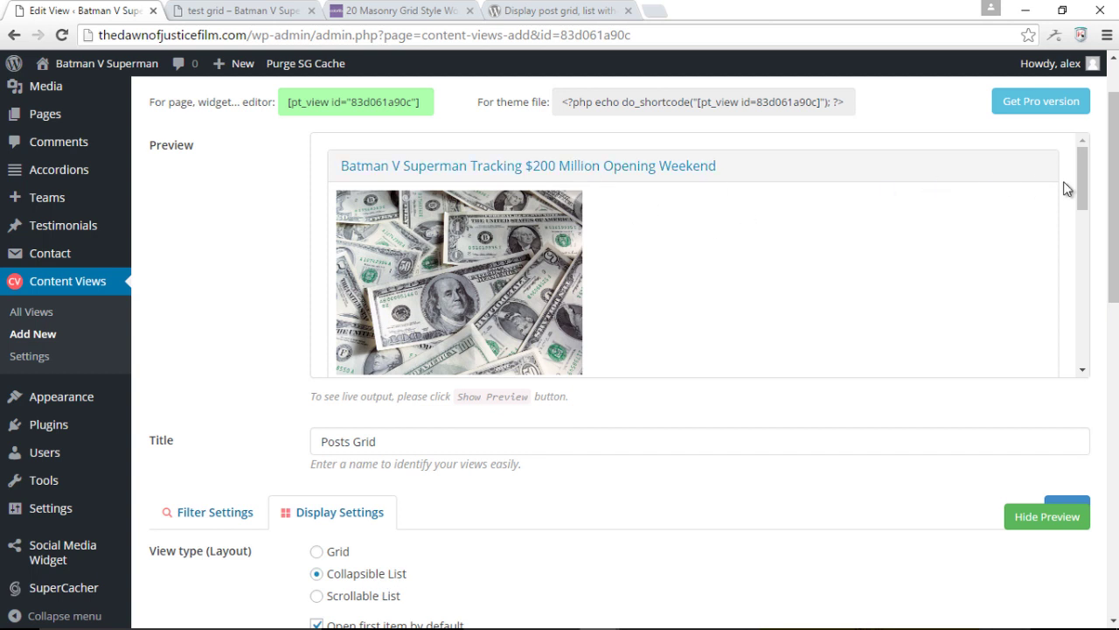
pyautogui.click(891, 178)
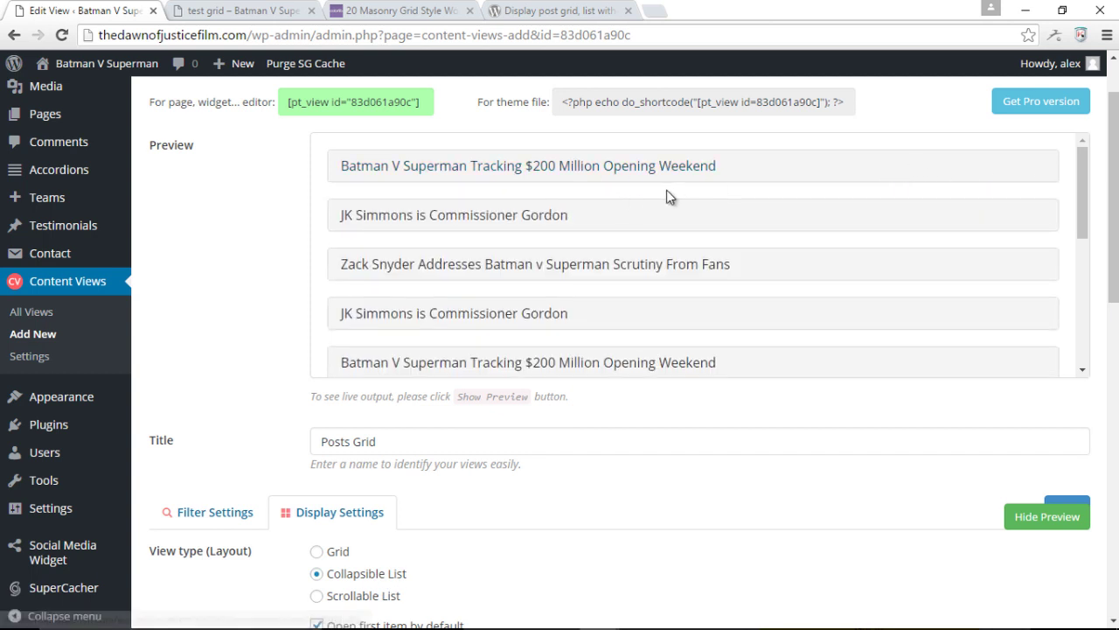
pyautogui.scroll(-3, 666, 192)
pyautogui.scroll(-2, 545, 220)
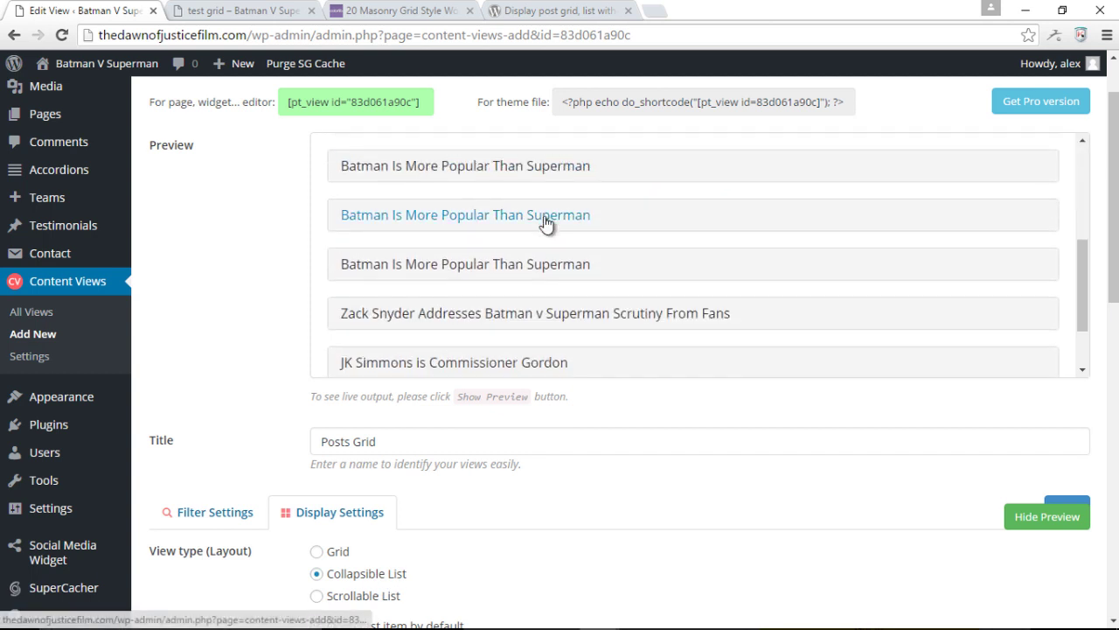
pyautogui.click(553, 271)
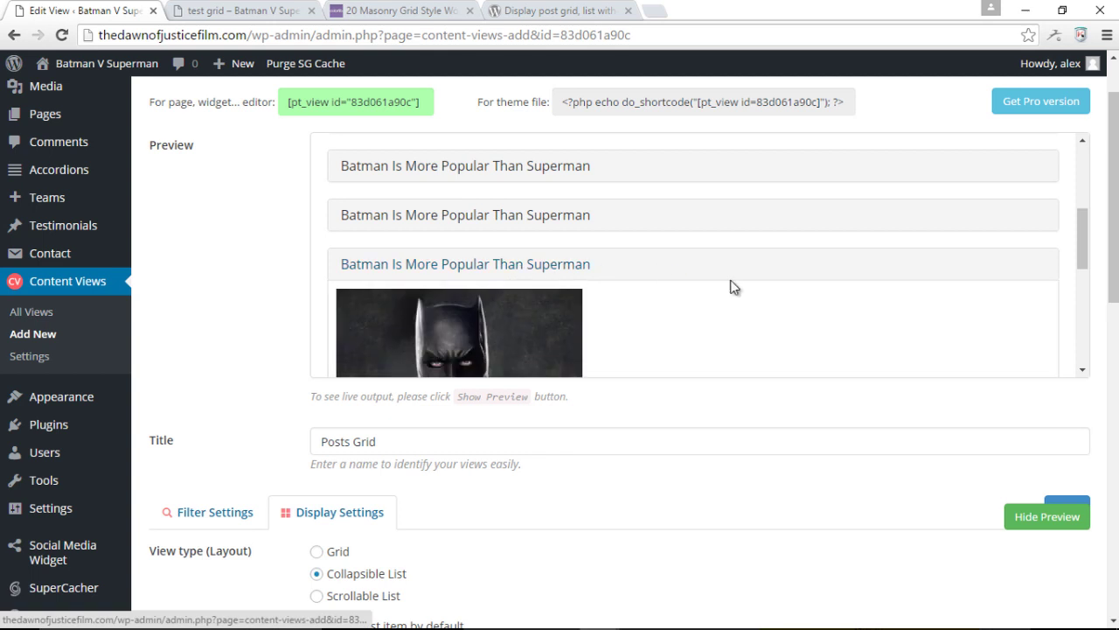
# - Examine the lower posts in the collapsible list preview and expand a "JK Simmons is Commissioner Gordon" item there
pyautogui.scroll(-3, 667, 280)
pyautogui.scroll(-3, 647, 262)
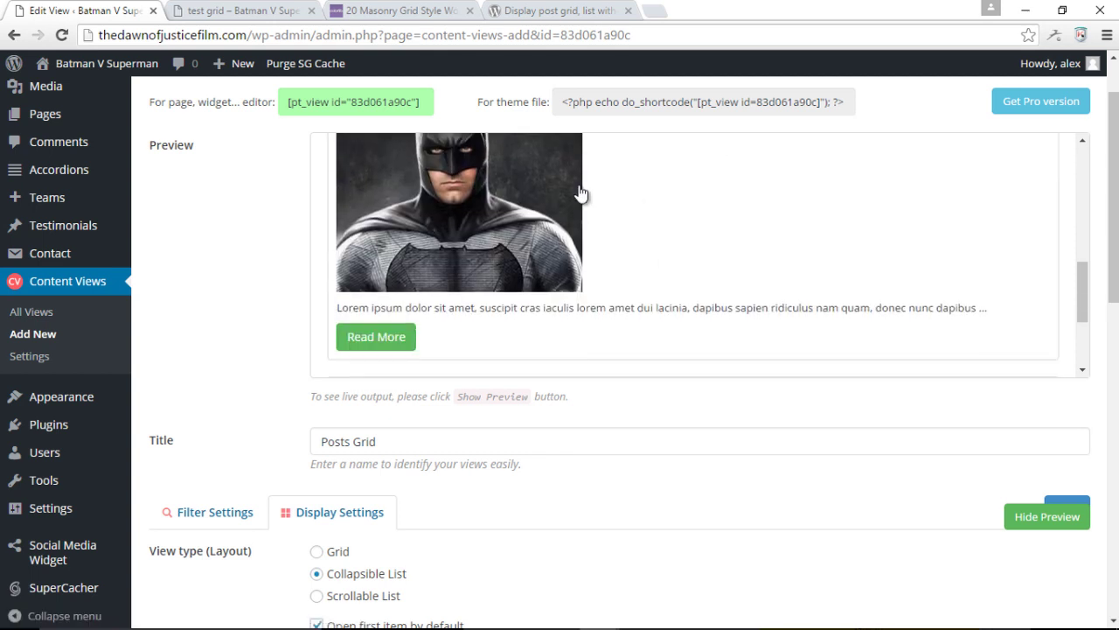
pyautogui.scroll(1, 612, 201)
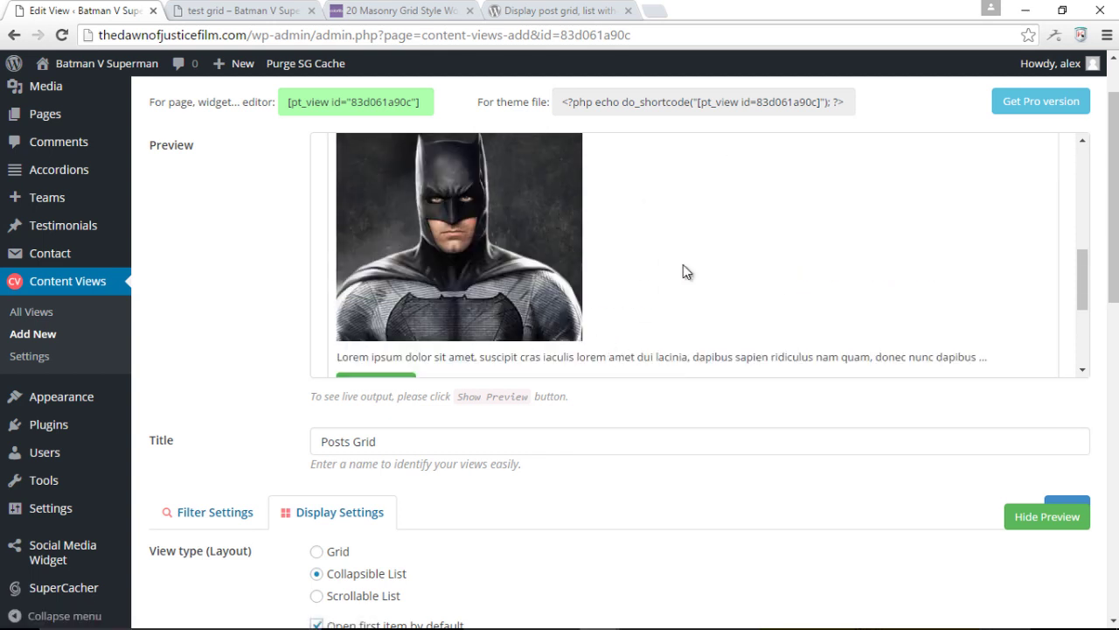
pyautogui.scroll(-3, 683, 265)
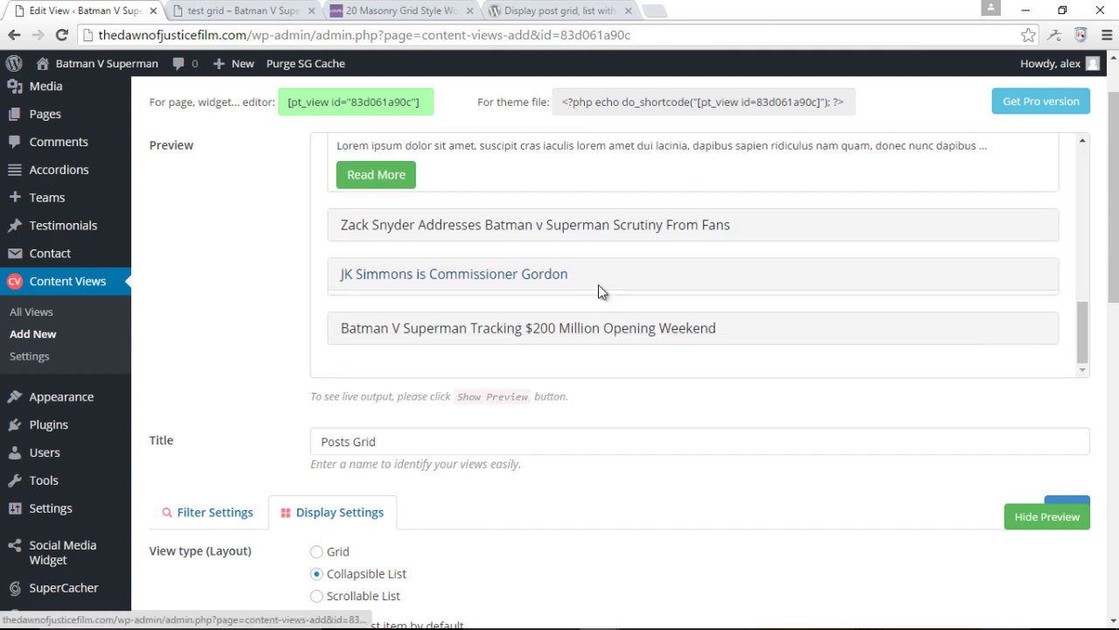
pyautogui.click(598, 284)
pyautogui.scroll(1, 607, 218)
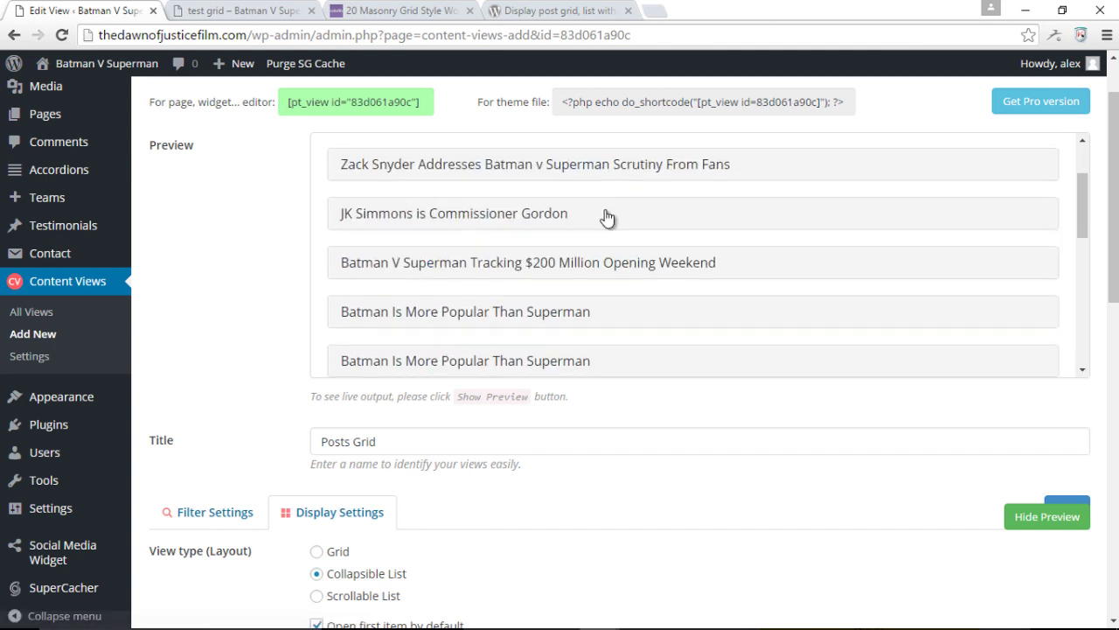
pyautogui.click(608, 218)
pyautogui.scroll(-1, 577, 218)
pyautogui.scroll(3, 706, 252)
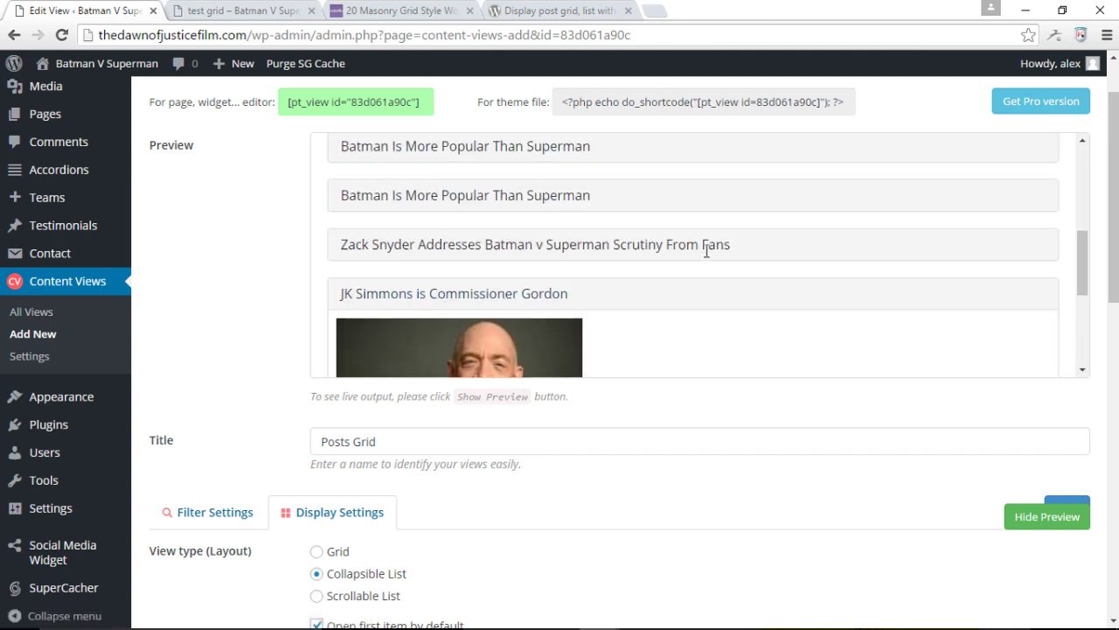
# - Test the second post in the collapsible list preview by expanding it, viewing its content and collapsing it again
pyautogui.scroll(3, 636, 252)
pyautogui.click(600, 222)
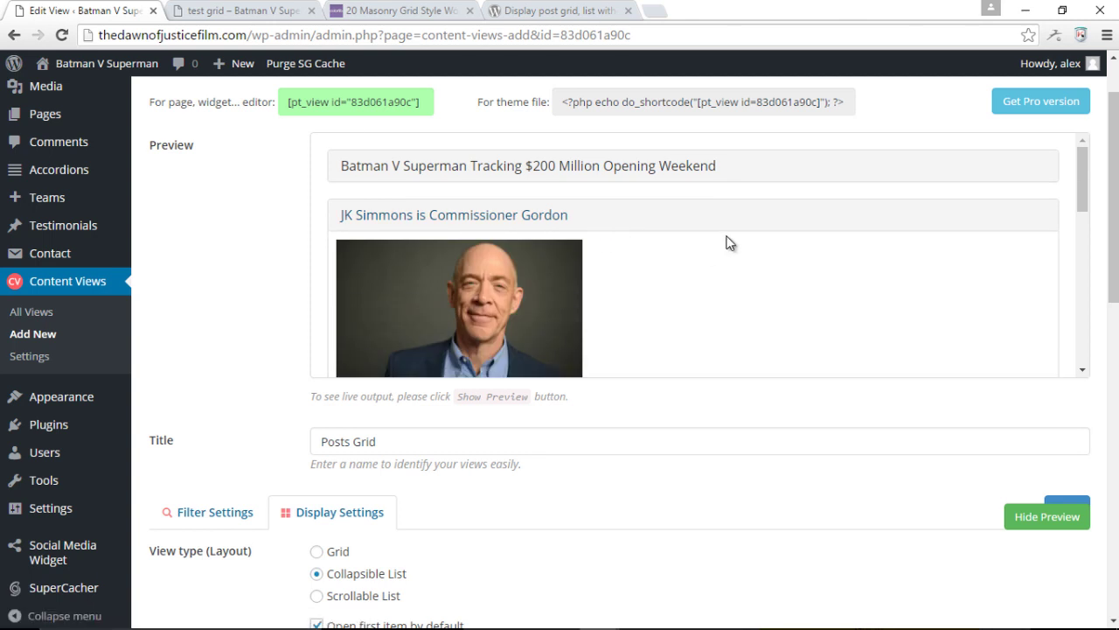
pyautogui.scroll(-3, 647, 245)
pyautogui.scroll(3, 577, 232)
pyautogui.click(637, 225)
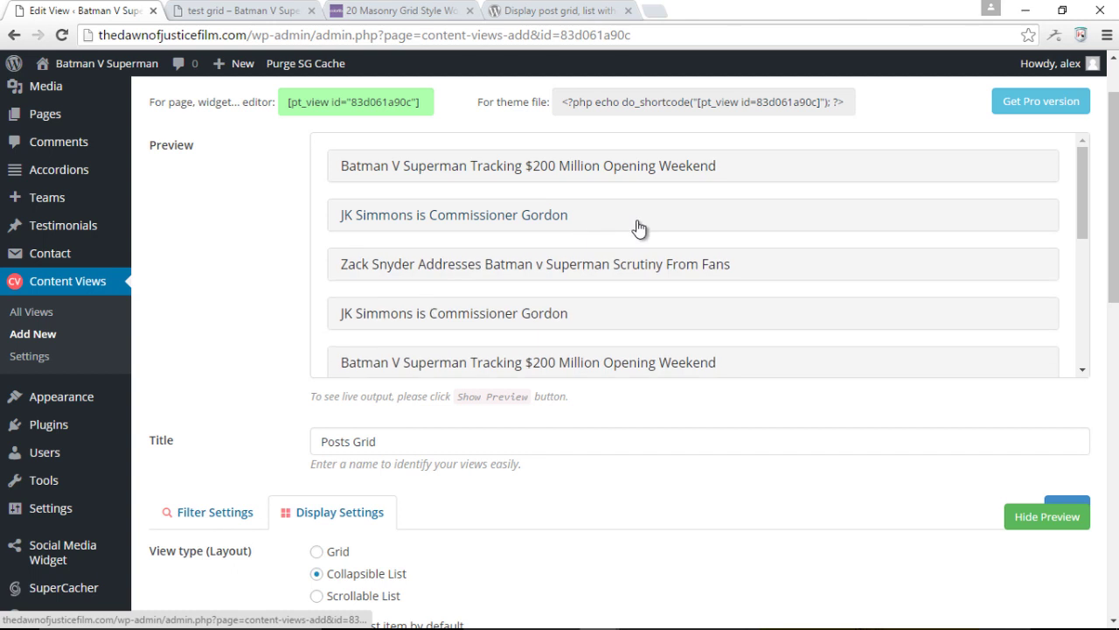
pyautogui.scroll(-2, 638, 228)
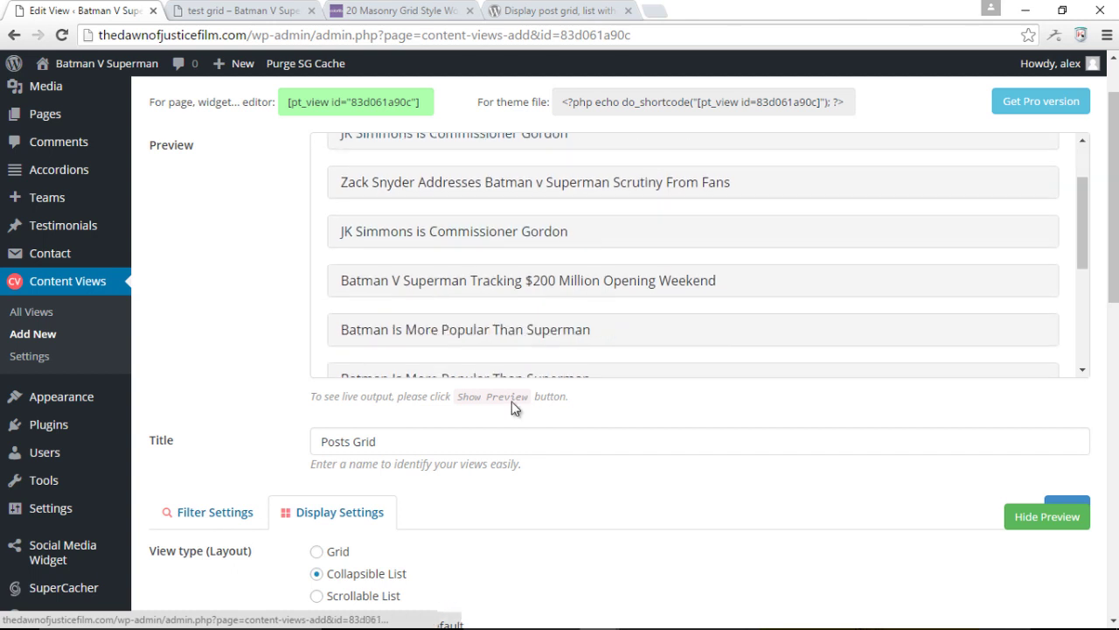
# - Set the view type to Scrollable List, update the preview and browse its slides from the third through the sixth
pyautogui.click(348, 597)
pyautogui.click(1024, 525)
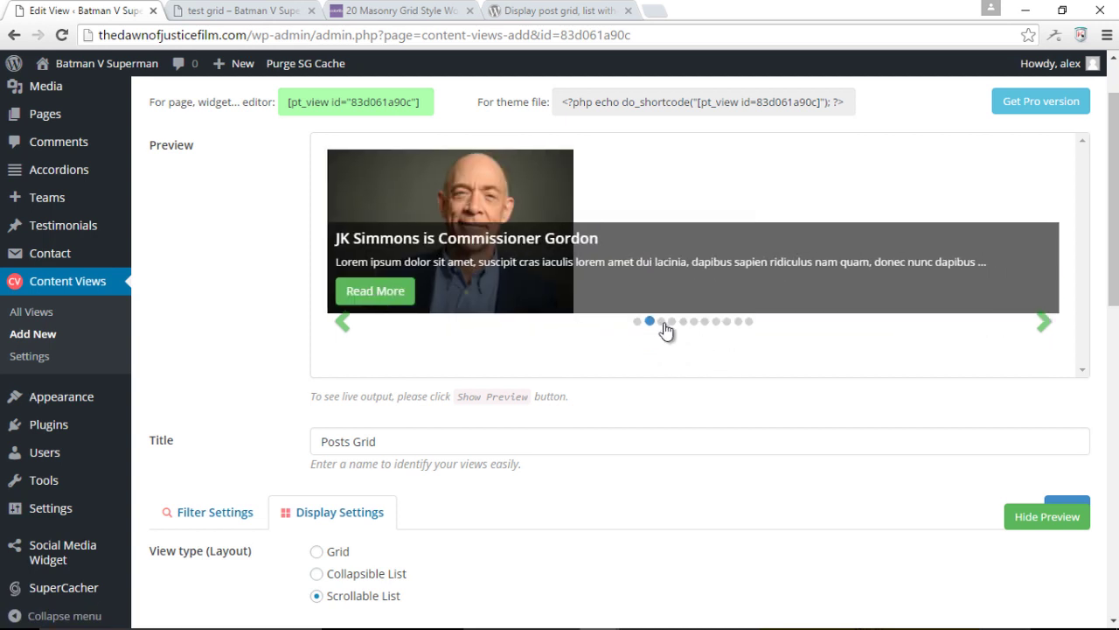
pyautogui.click(661, 322)
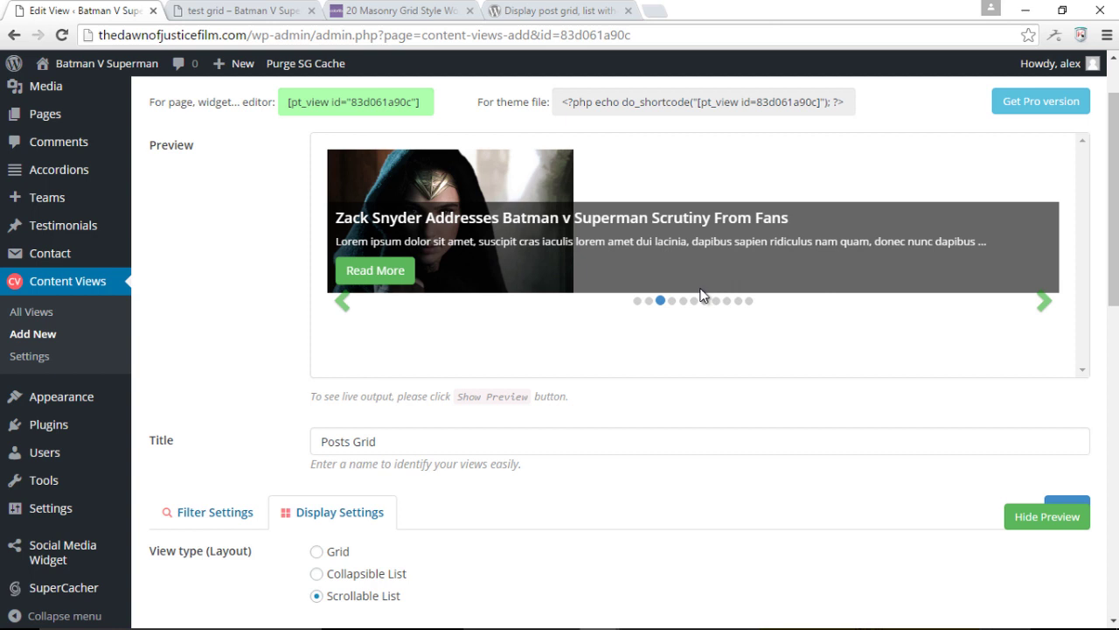
pyautogui.click(673, 302)
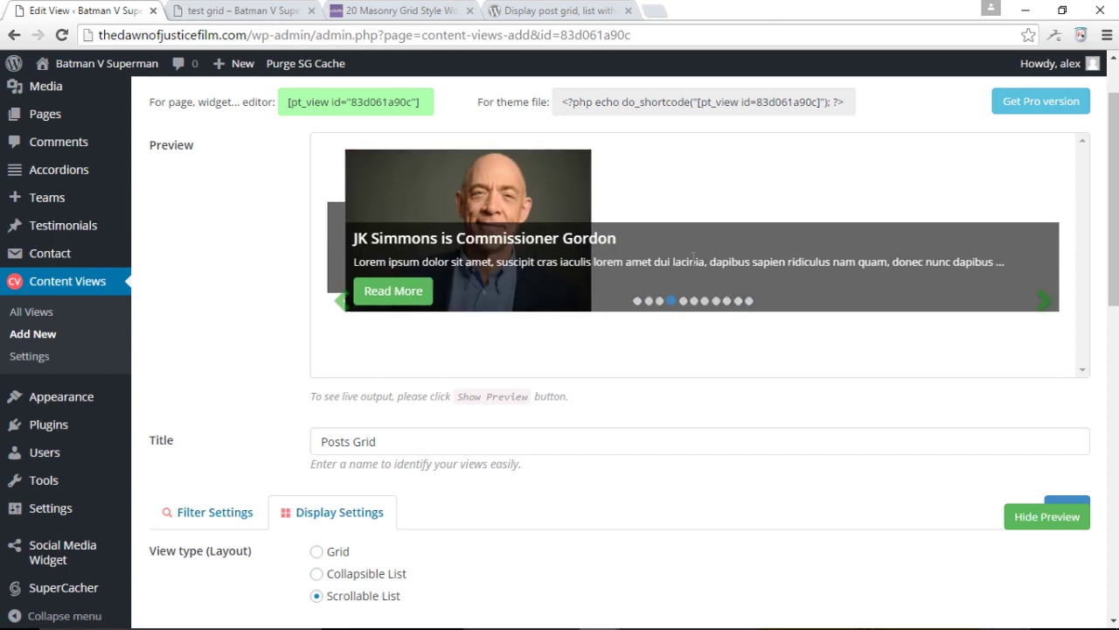
pyautogui.click(684, 321)
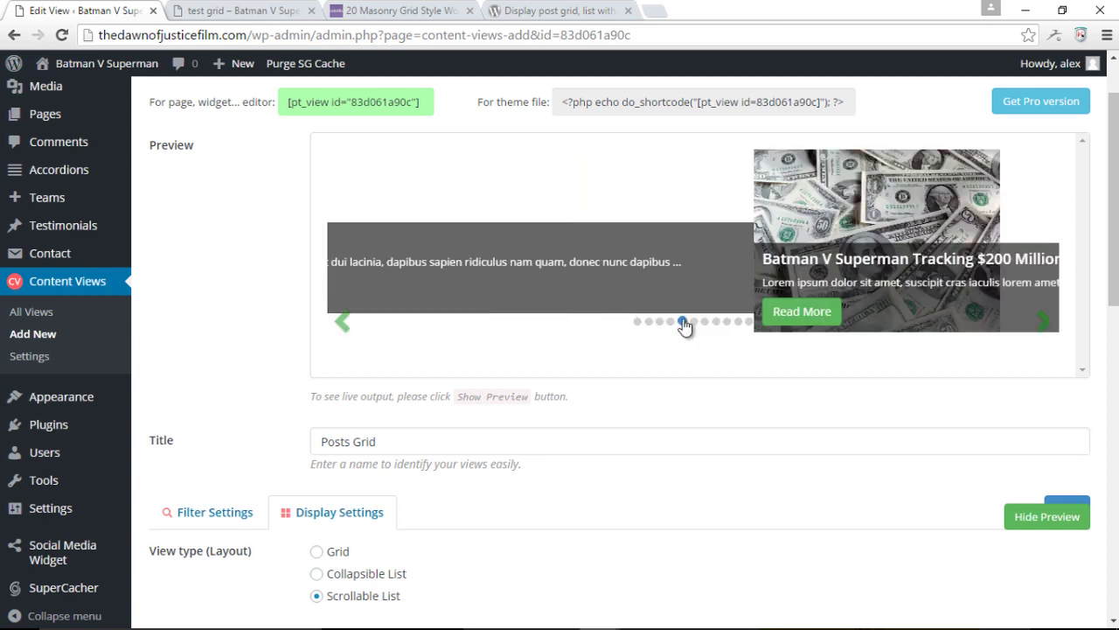
pyautogui.click(694, 342)
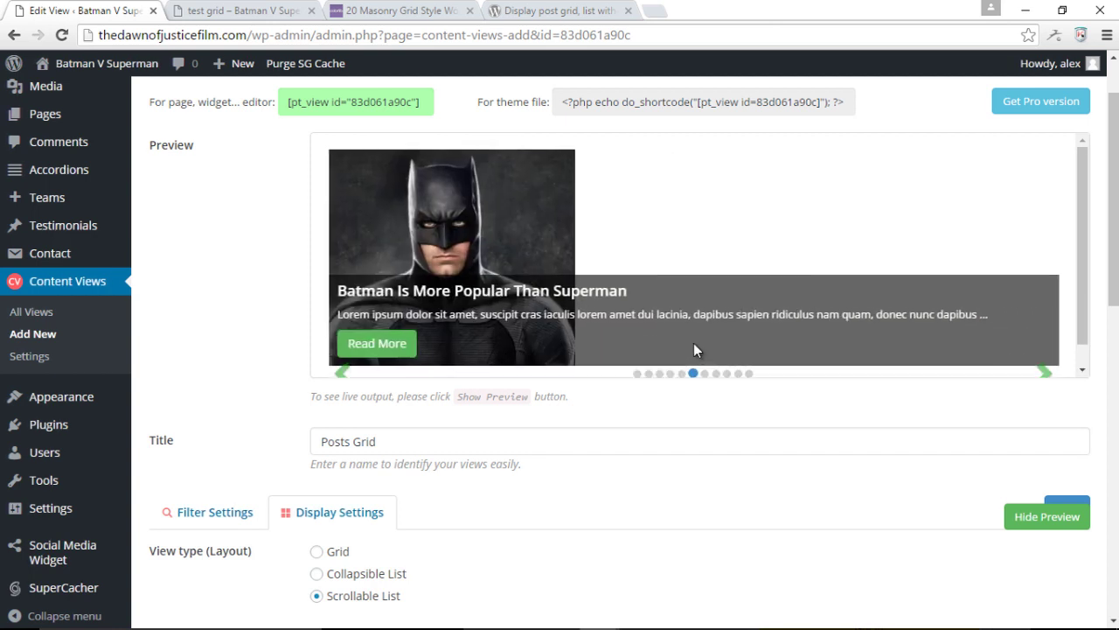
# - Set the view type back to Grid with 3 items per row
pyautogui.click(334, 557)
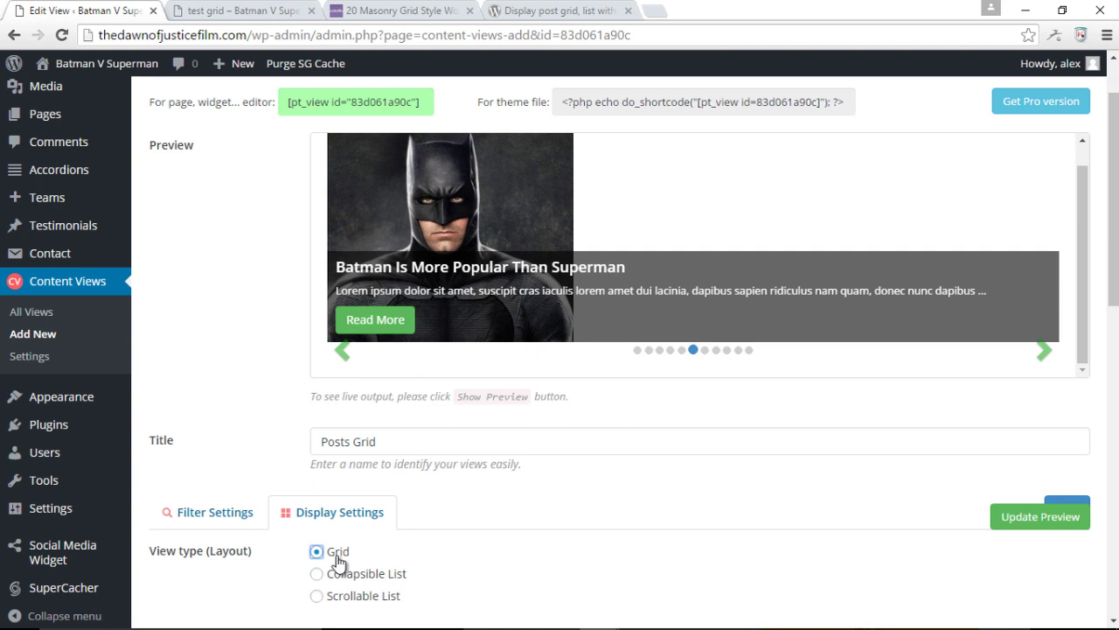
pyautogui.scroll(-3, 638, 498)
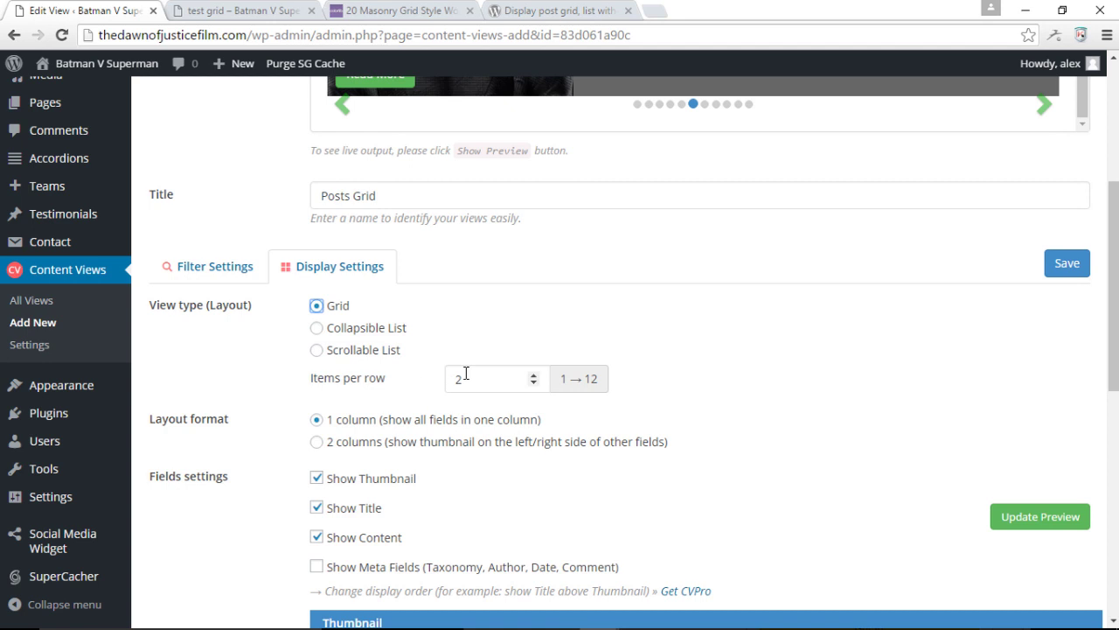
pyautogui.click(535, 374)
pyautogui.scroll(-1, 658, 404)
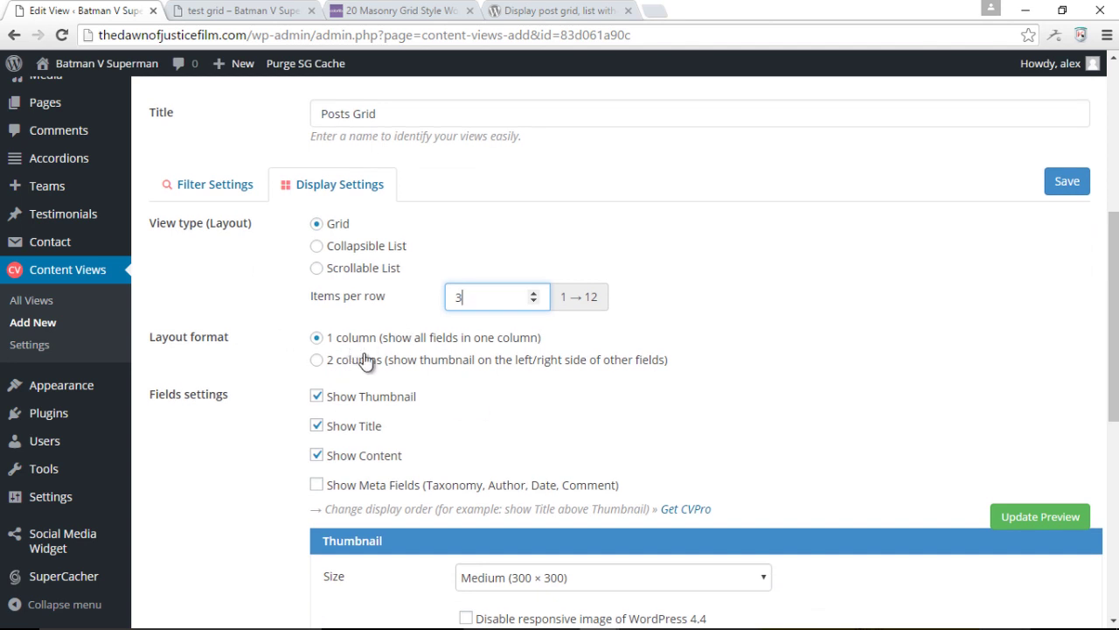
# - Enable the meta fields for the posts and choose Medium (300 × 300) as the thumbnail size
pyautogui.scroll(-2, 507, 364)
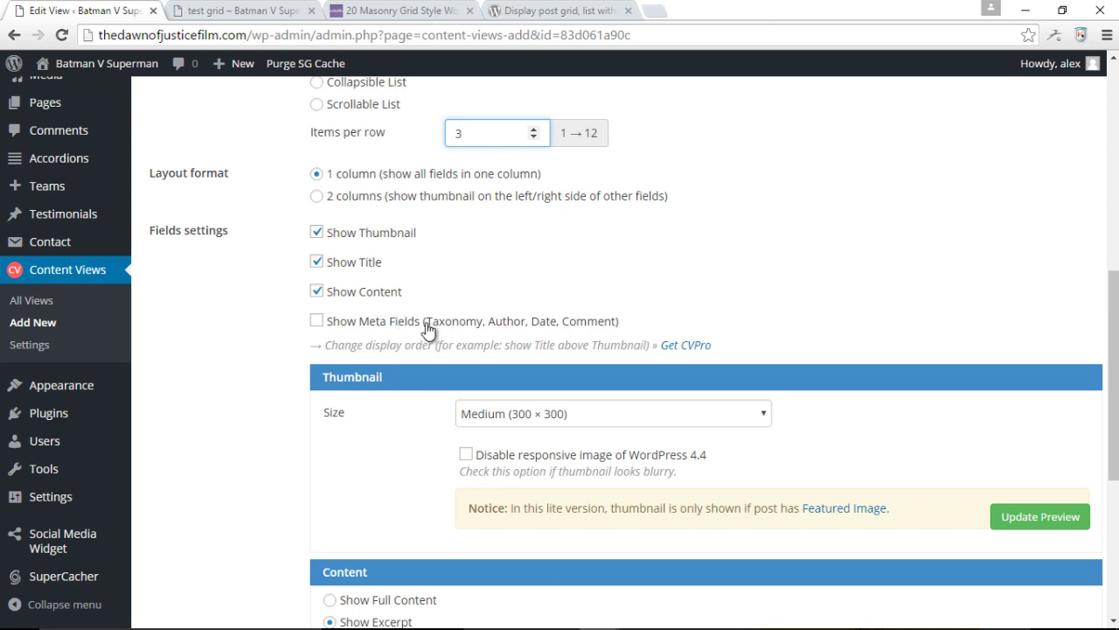
pyautogui.click(317, 322)
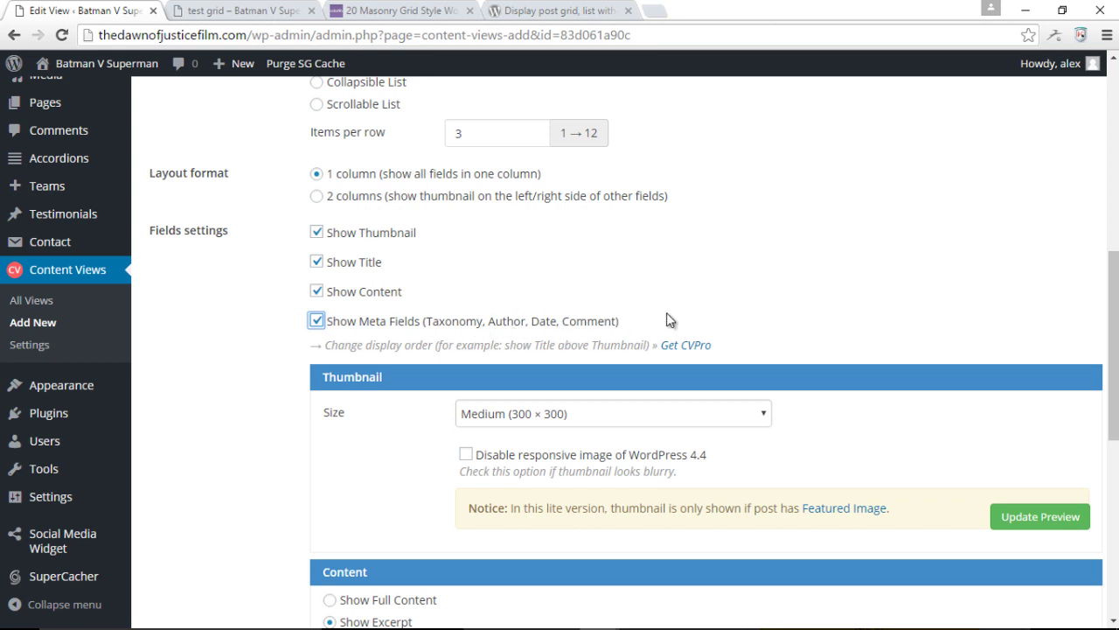
pyautogui.scroll(-2, 761, 318)
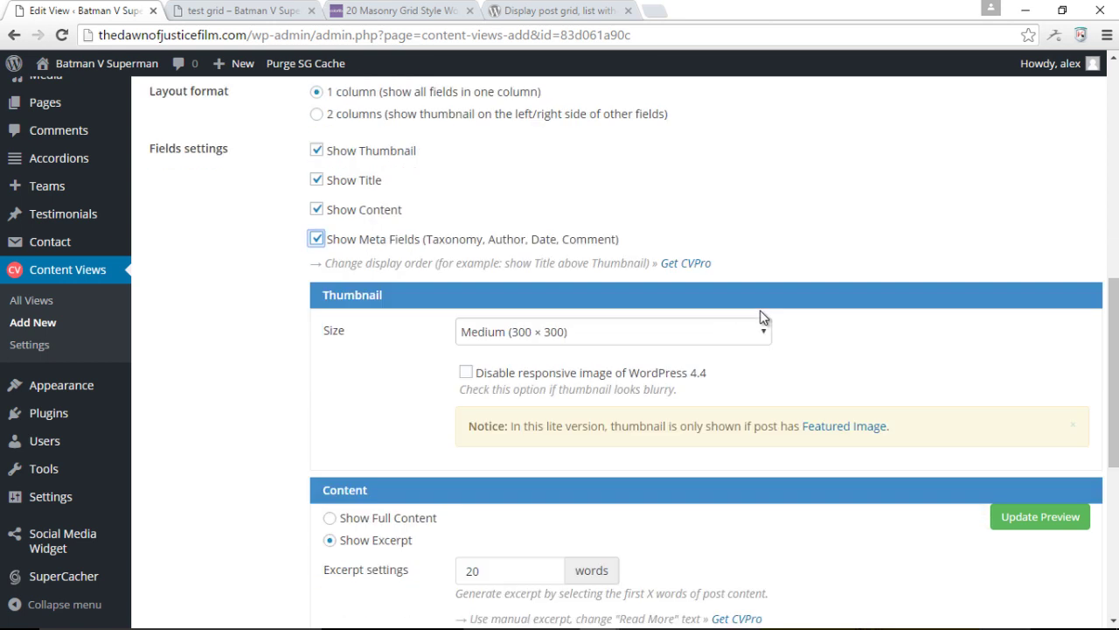
pyautogui.scroll(1, 520, 255)
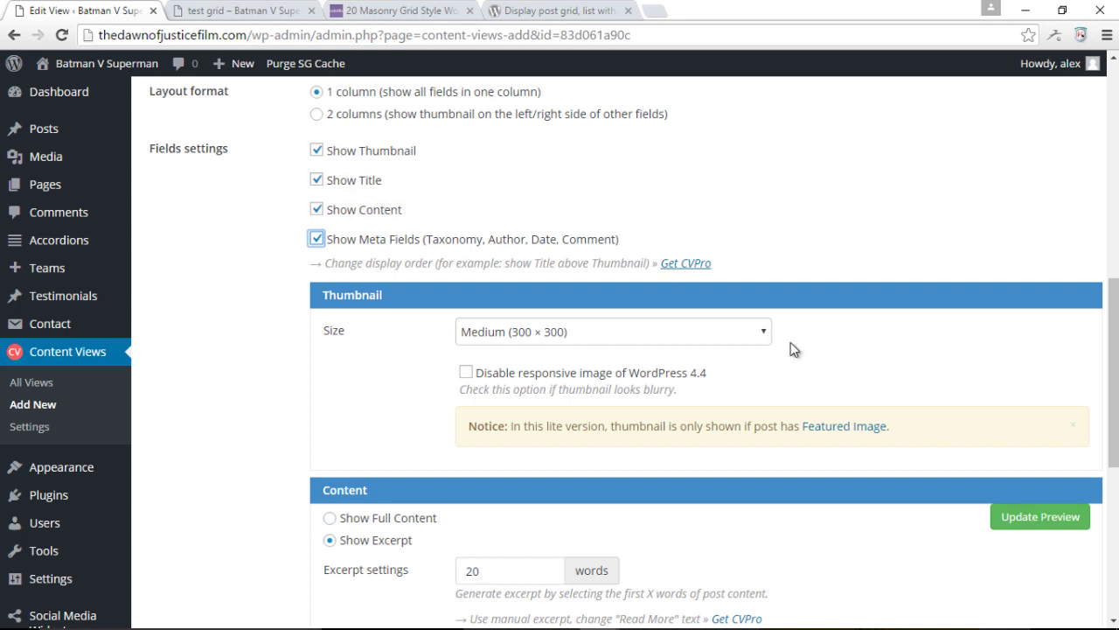
pyautogui.scroll(-1, 804, 379)
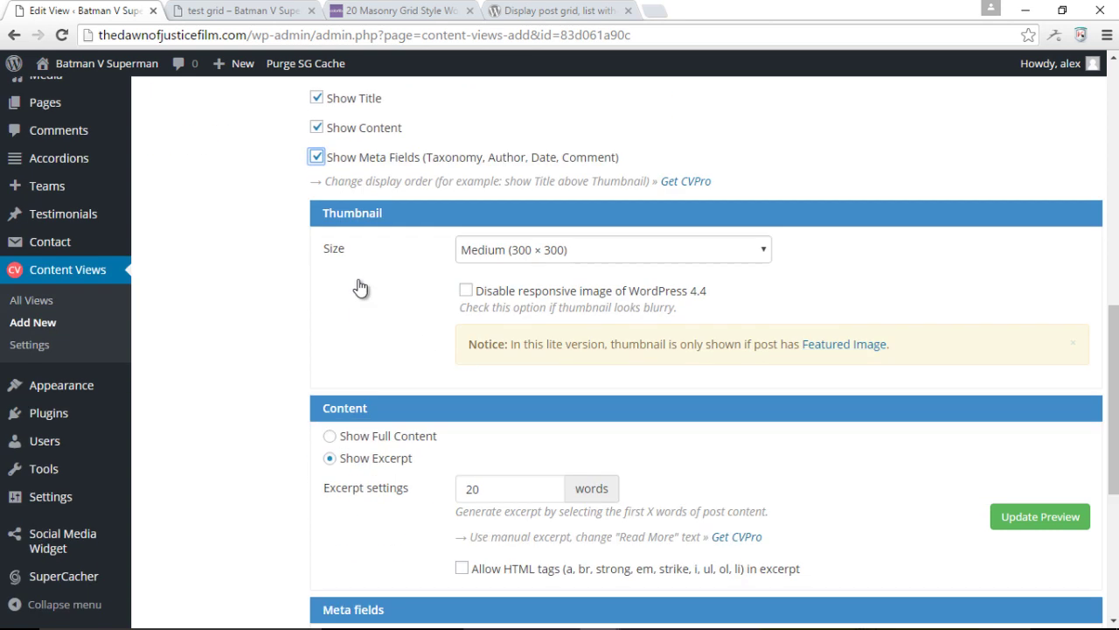
pyautogui.click(534, 251)
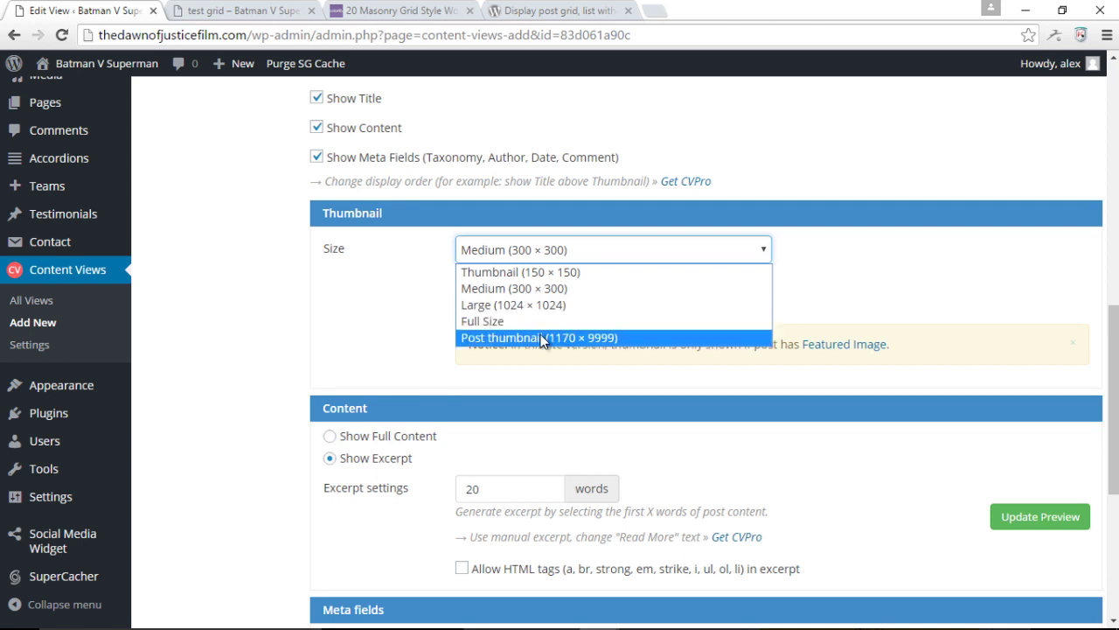
pyautogui.click(515, 288)
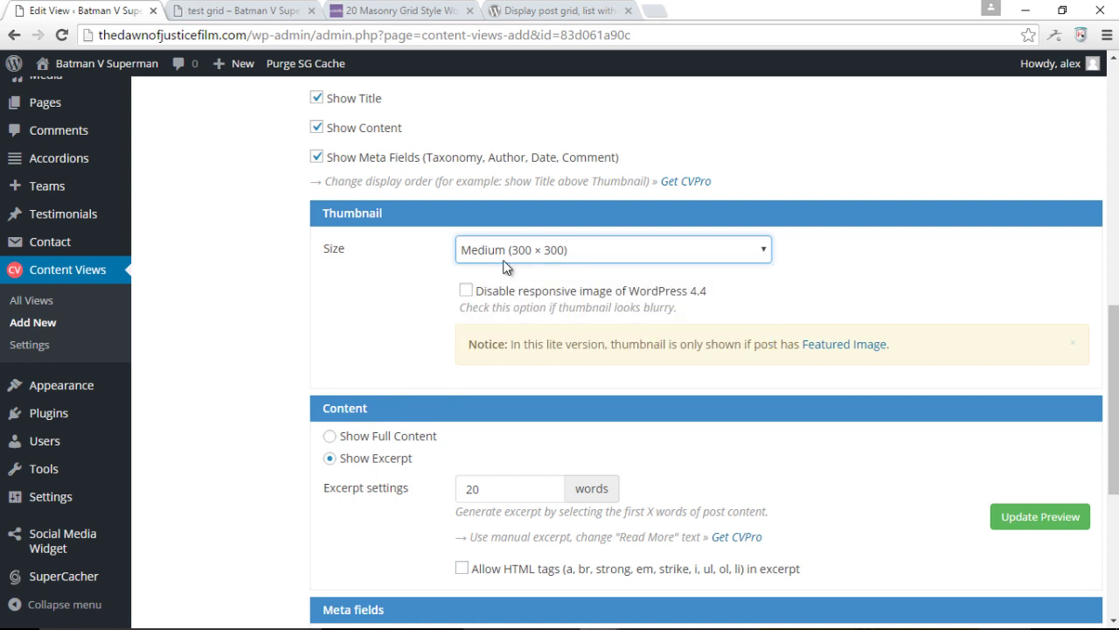
# - Try showing the full post content and switch back to showing the excerpt
pyautogui.scroll(-2, 435, 292)
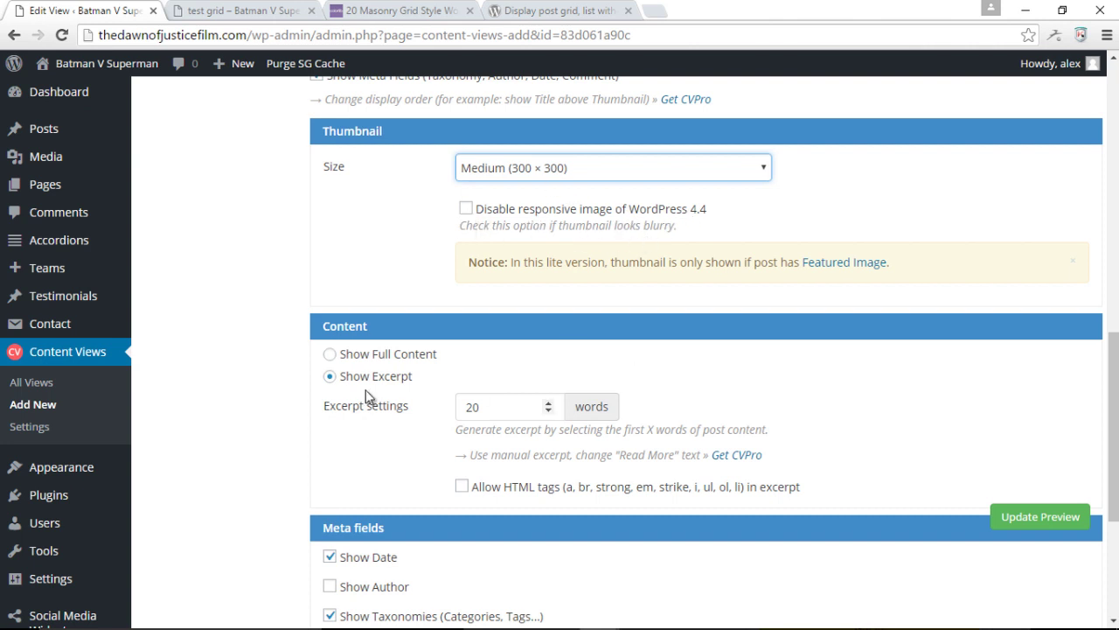
pyautogui.scroll(-1, 571, 389)
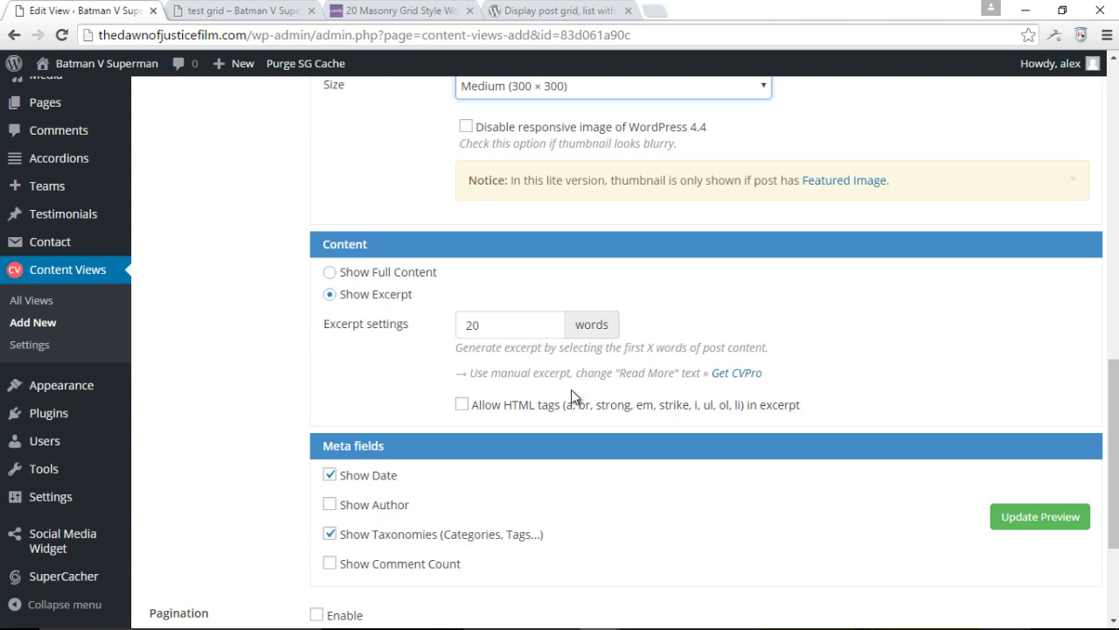
pyautogui.scroll(1, 571, 389)
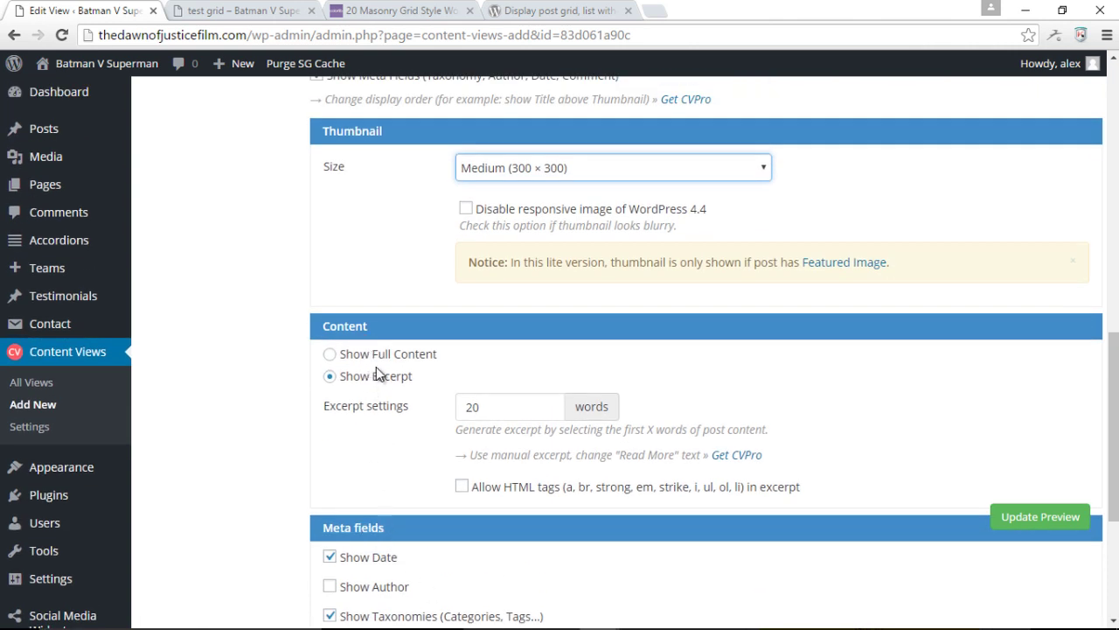
pyautogui.click(398, 355)
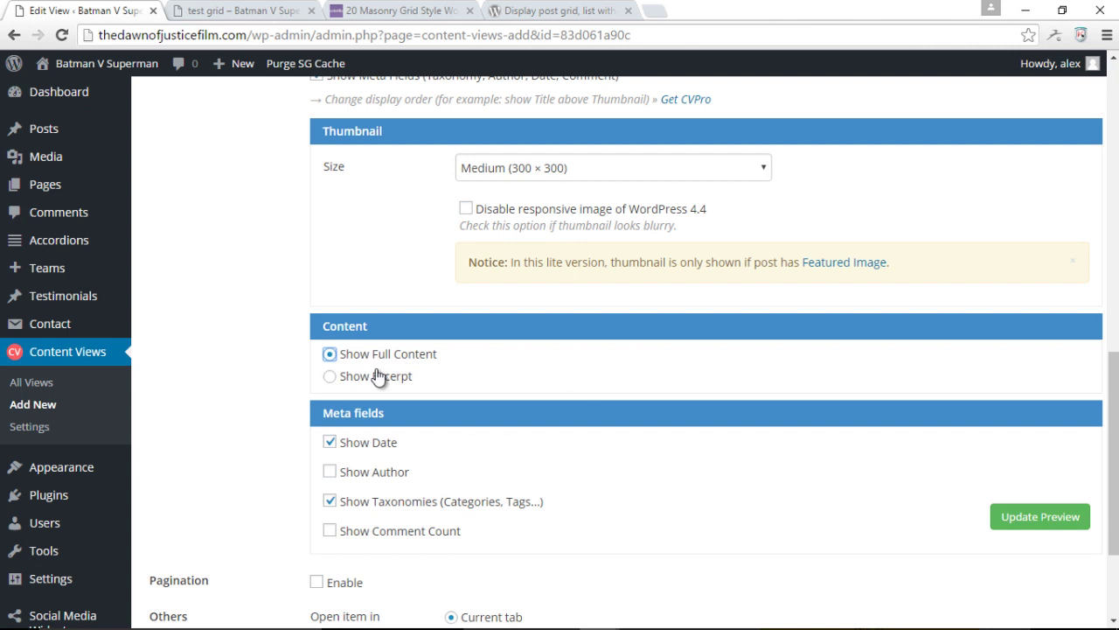
pyautogui.click(372, 378)
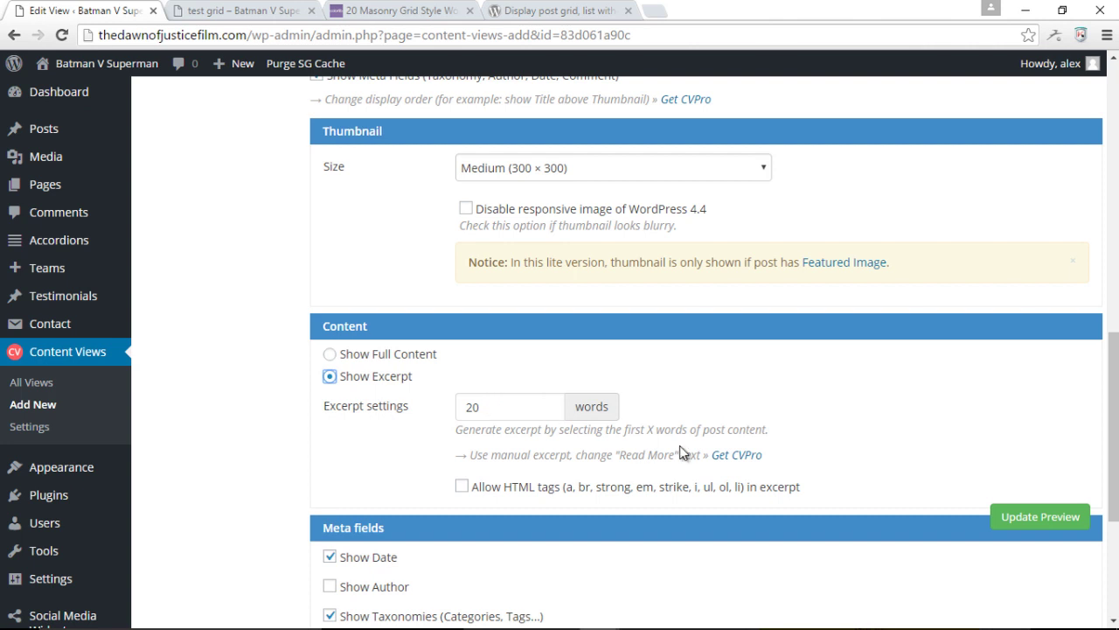
# - Enable the author in the view's meta fields, alongside the date and taxonomies
pyautogui.scroll(-2, 679, 445)
pyautogui.scroll(-1, 679, 446)
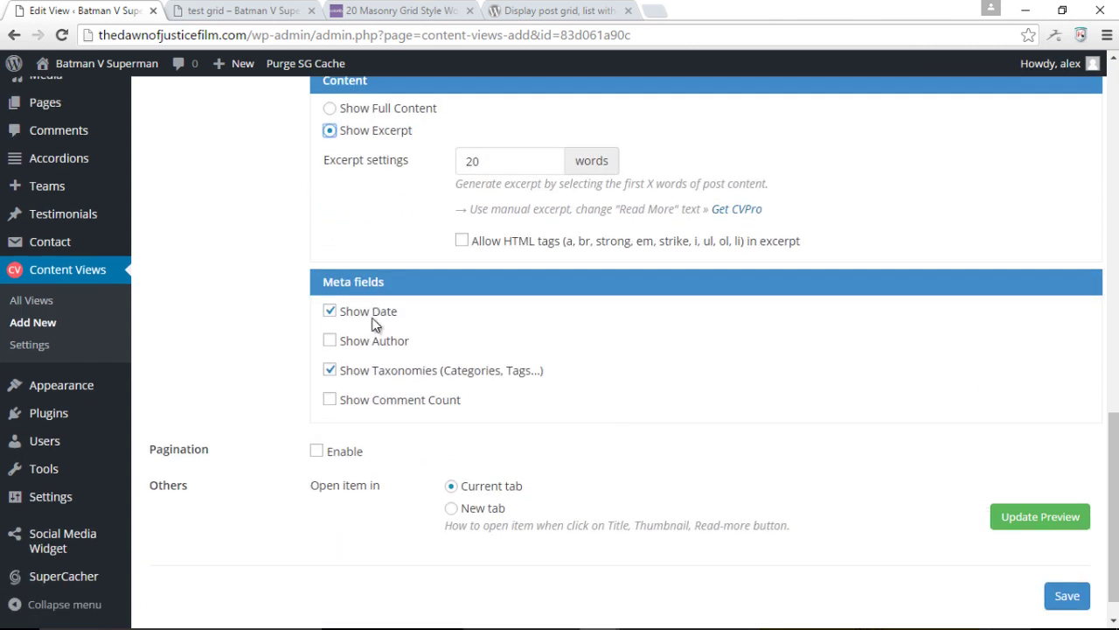
pyautogui.scroll(1, 453, 387)
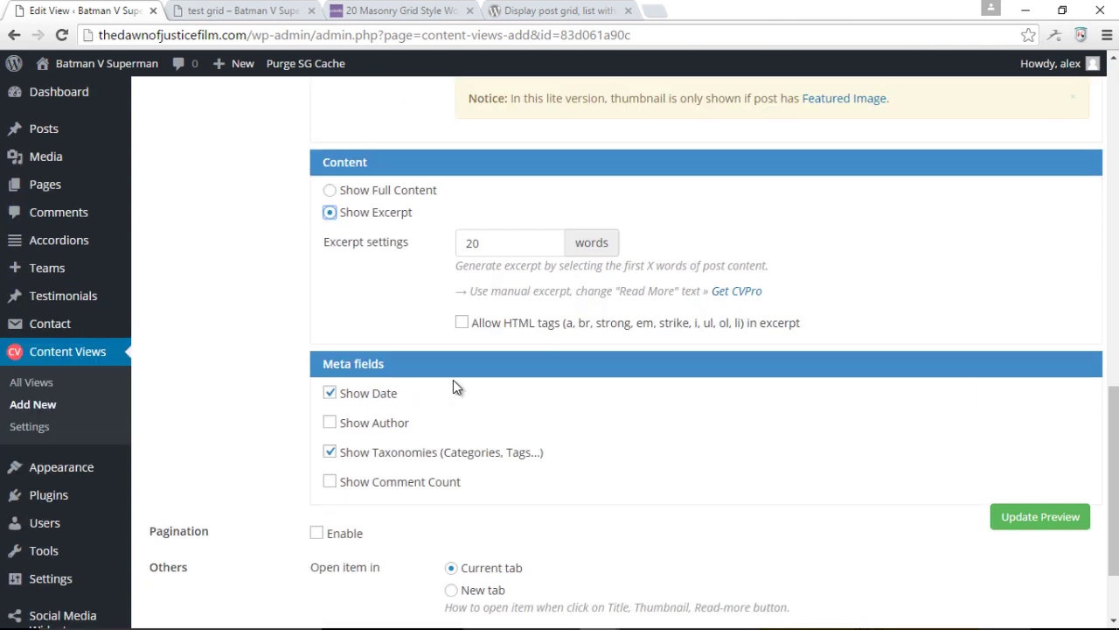
pyautogui.scroll(-1, 452, 389)
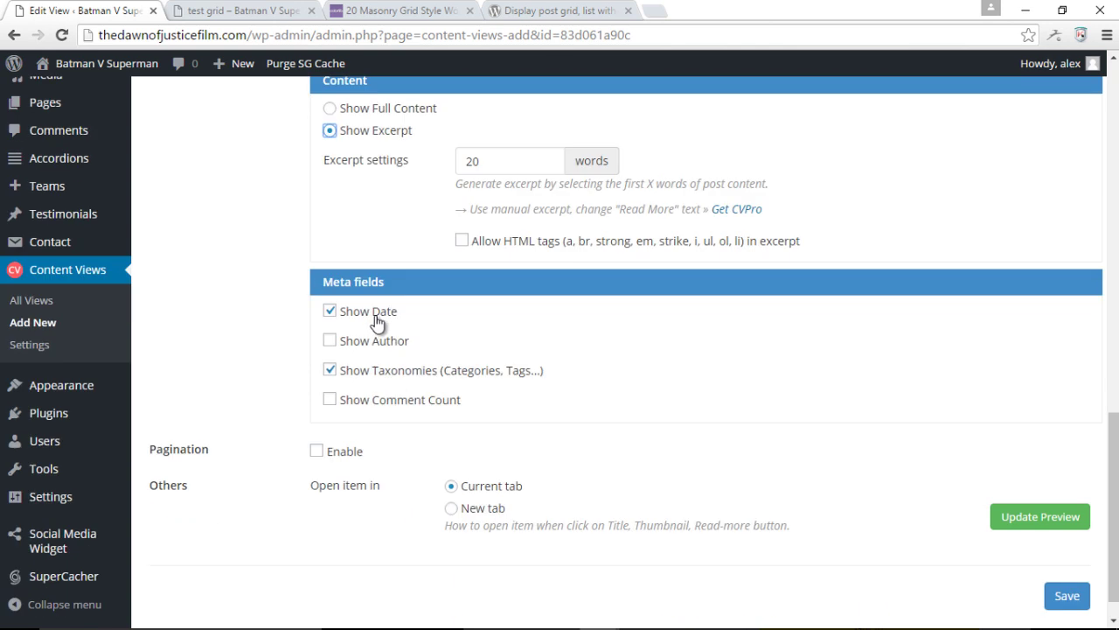
pyautogui.click(332, 342)
pyautogui.scroll(-1, 662, 406)
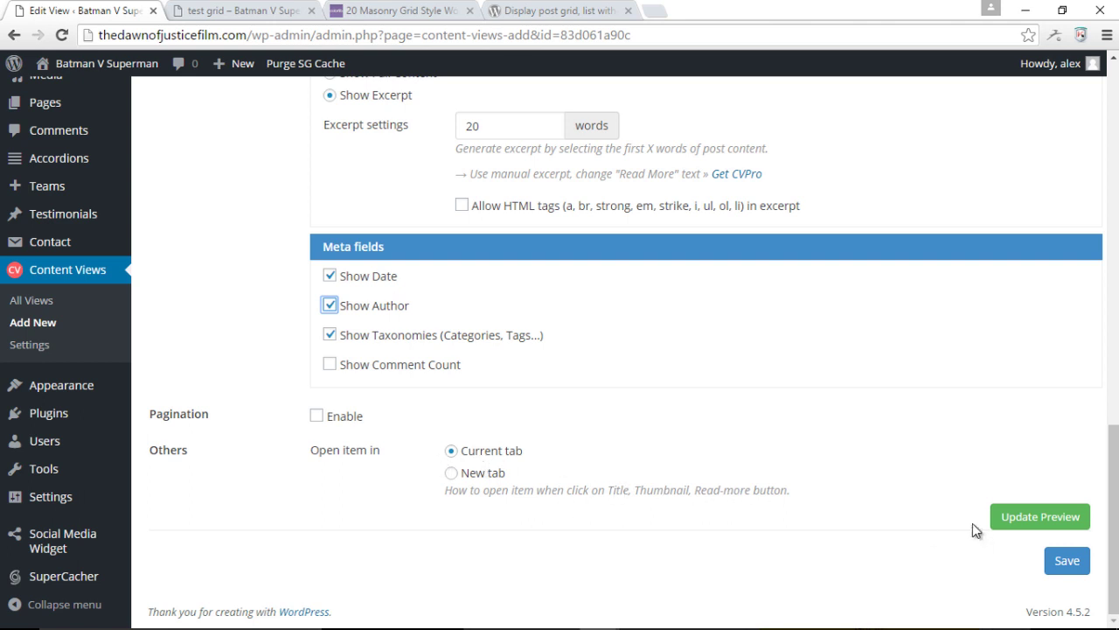
# - Save the Posts Grid view and reload the "test grid" page preview to check the updated layout
pyautogui.scroll(2, 589, 288)
pyautogui.scroll(-2, 955, 422)
pyautogui.click(1067, 562)
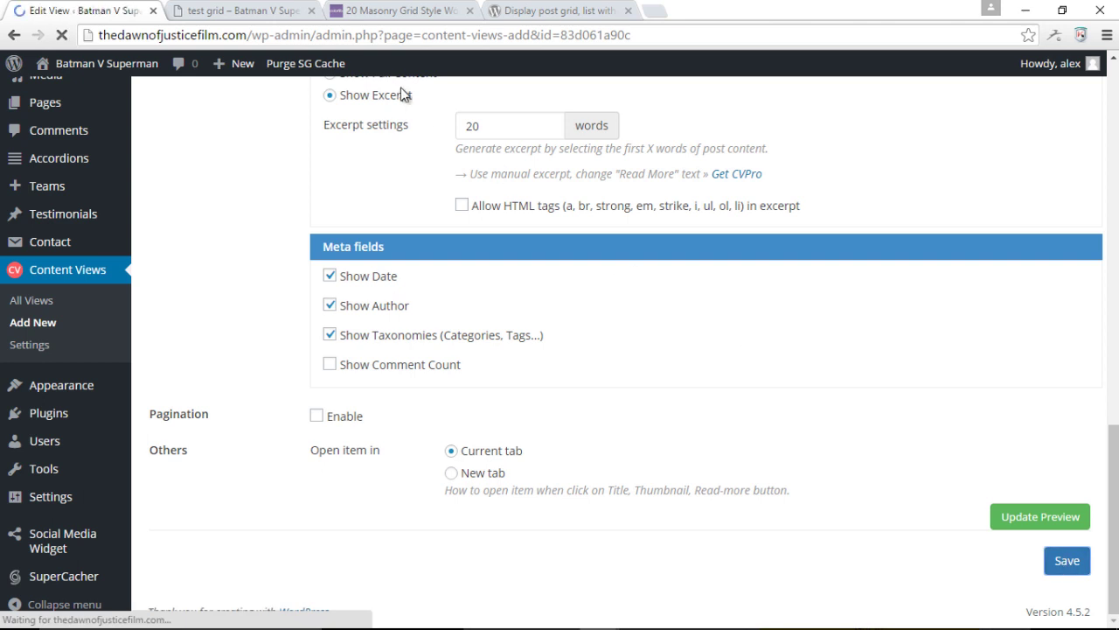
pyautogui.click(252, 10)
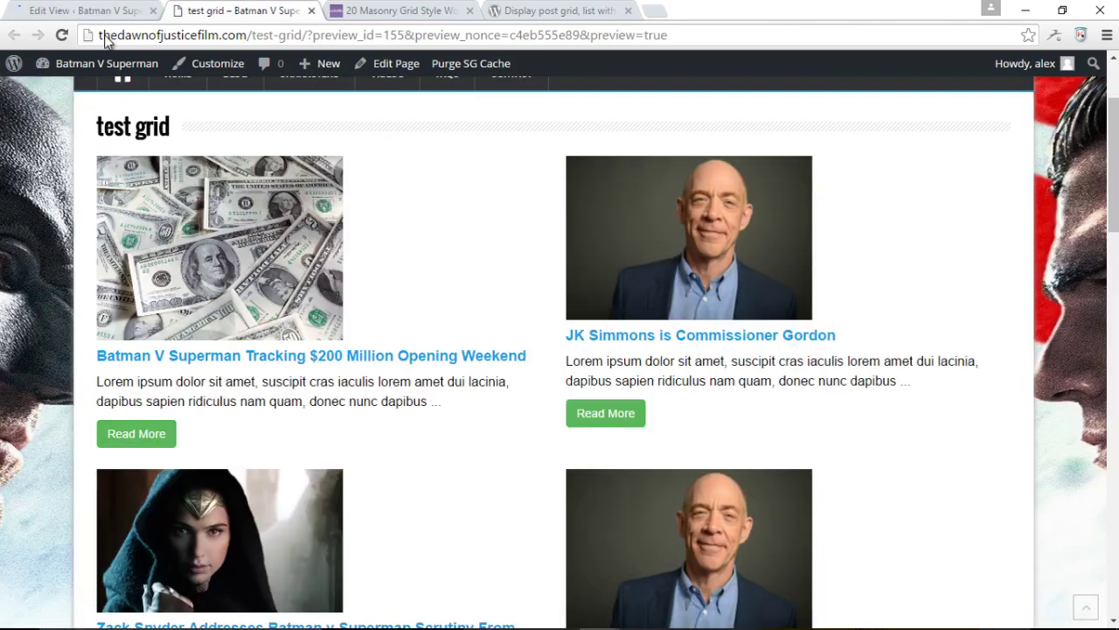
pyautogui.click(61, 36)
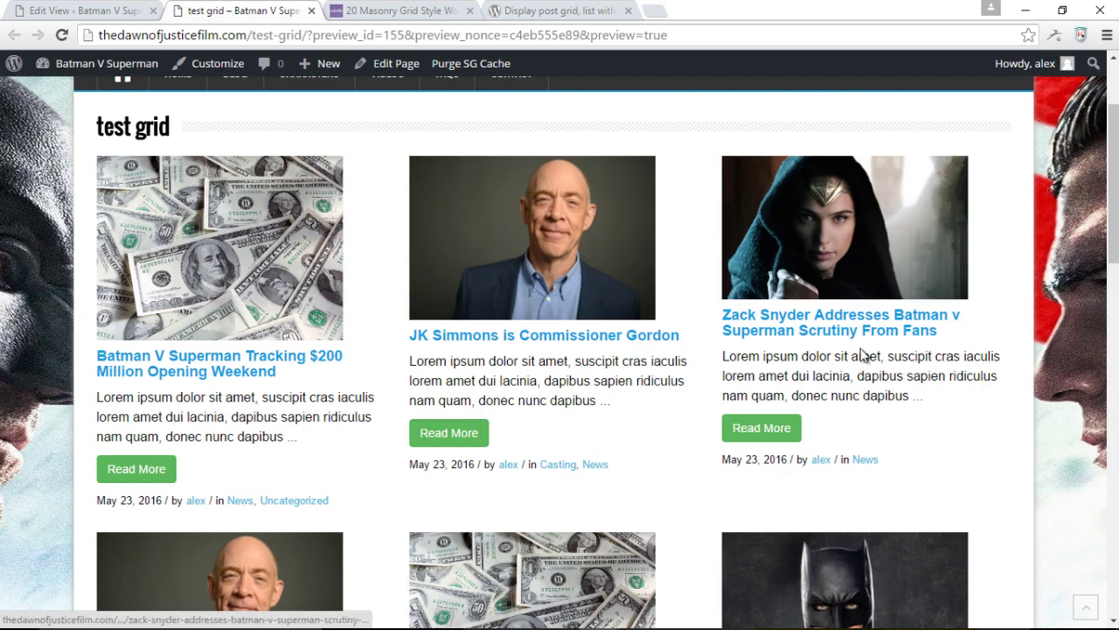
# - Review the full posts grid on the "test grid" preview, checking thumbnails, titles, excerpts, Read More buttons and meta fields
pyautogui.scroll(-2, 869, 403)
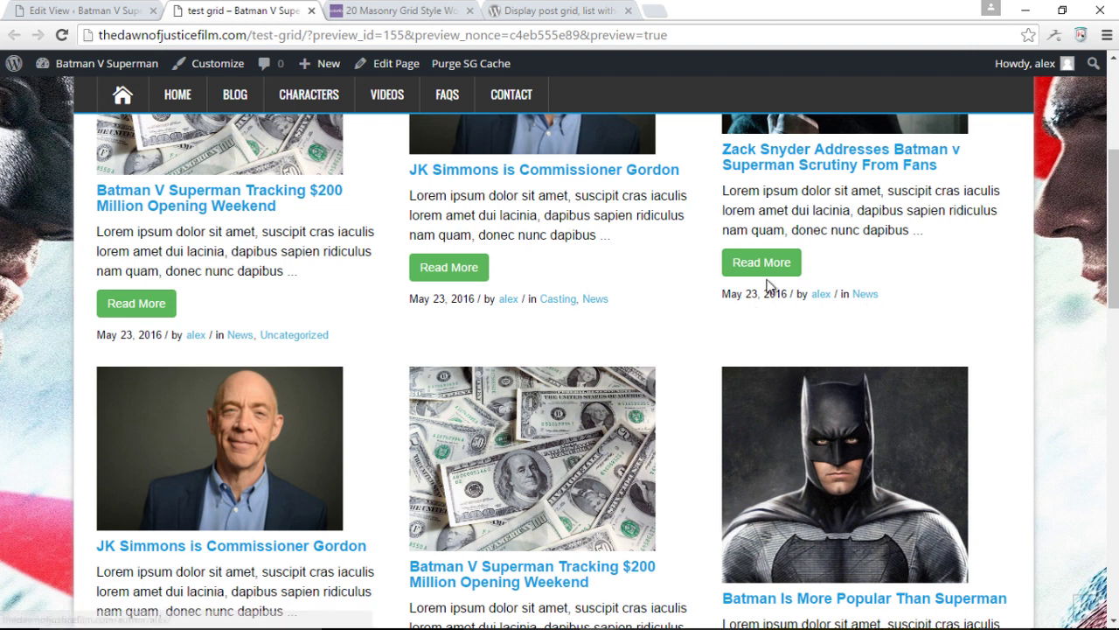
pyautogui.scroll(-5, 770, 285)
pyautogui.scroll(-6, 769, 285)
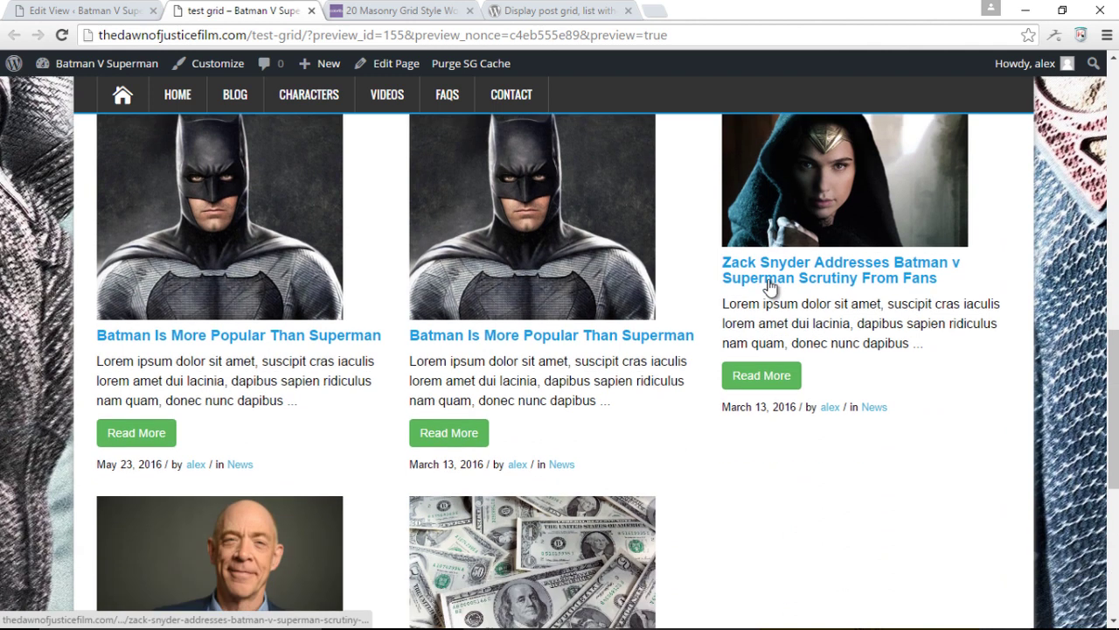
pyautogui.scroll(-3, 770, 285)
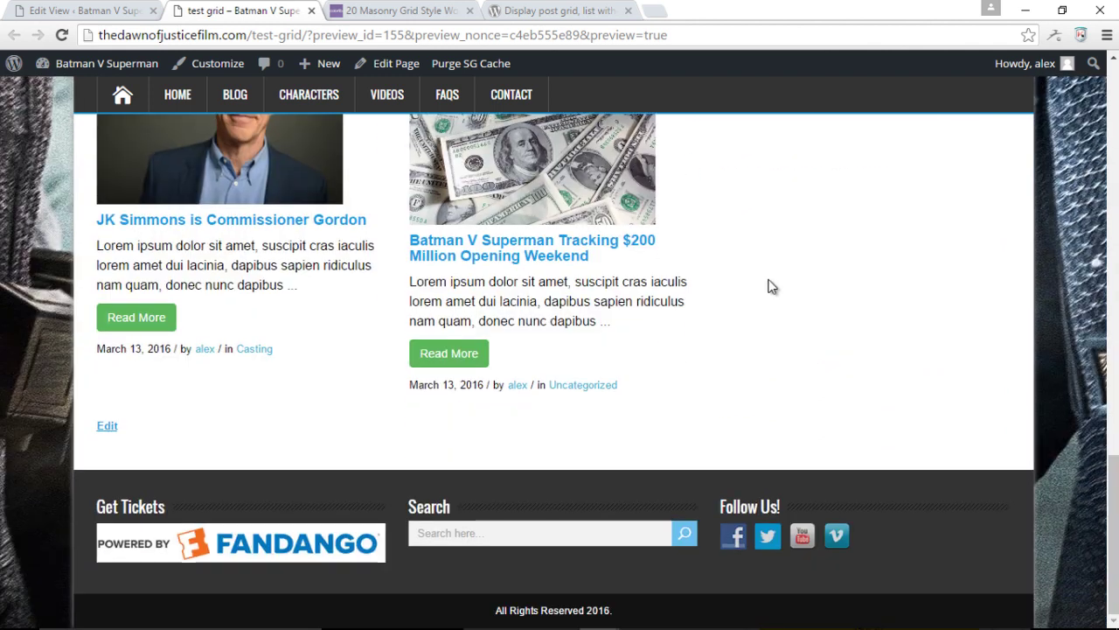
pyautogui.scroll(10, 769, 285)
pyautogui.scroll(4, 750, 276)
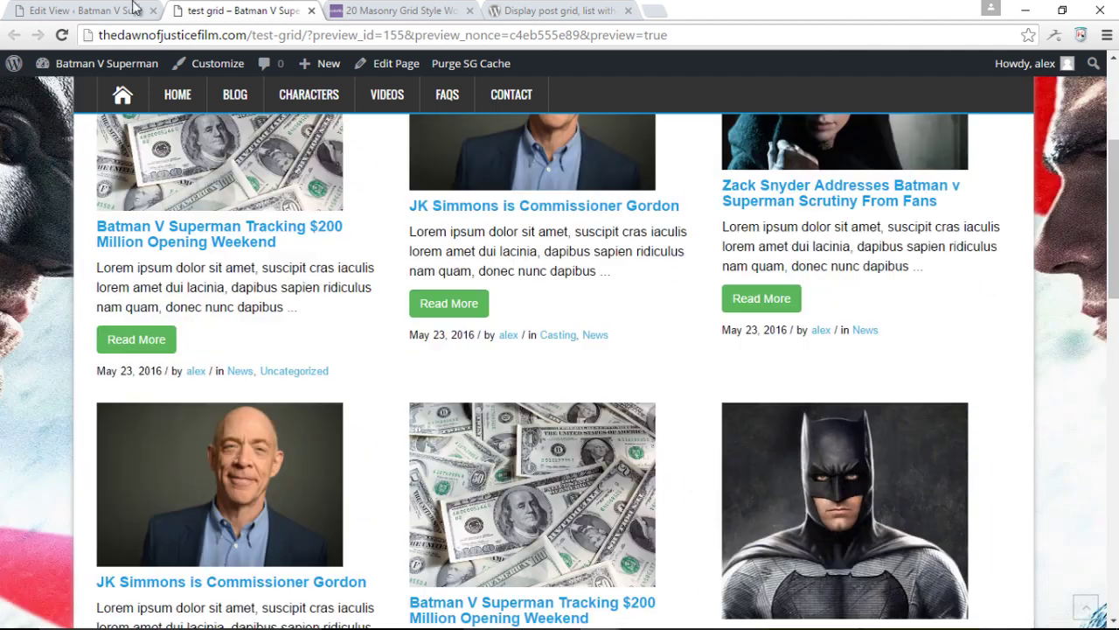
# - Look over the Posts Grid view's filter settings and return to the "test grid" page preview
pyautogui.hotkey('ctrl', 'shift', 'Tab')
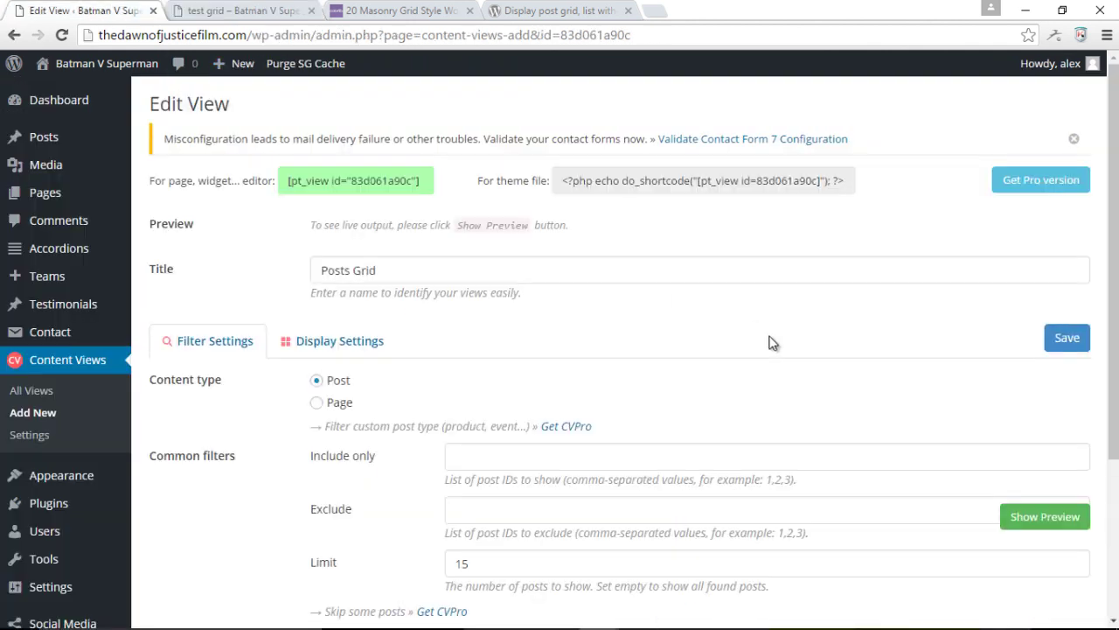
pyautogui.scroll(-3, 773, 342)
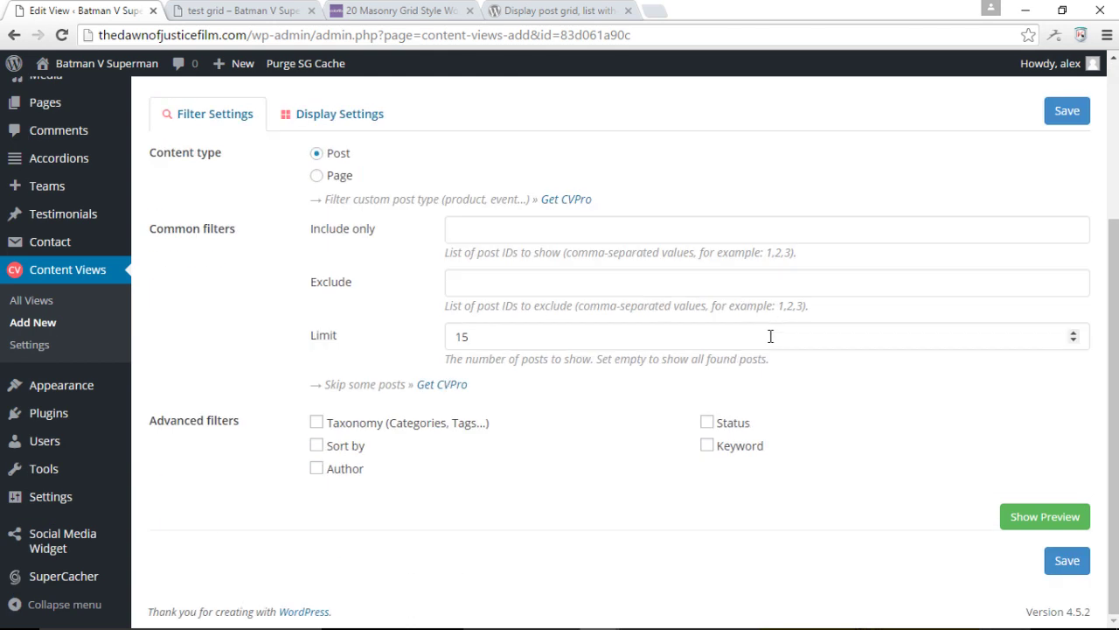
pyautogui.scroll(3, 770, 336)
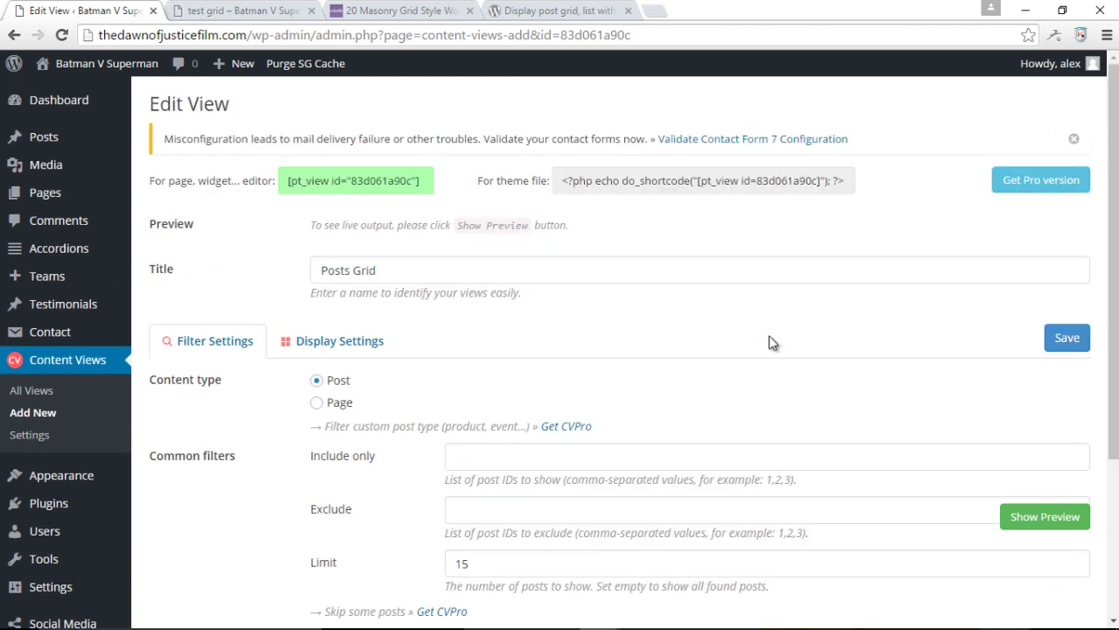
pyautogui.click(252, 14)
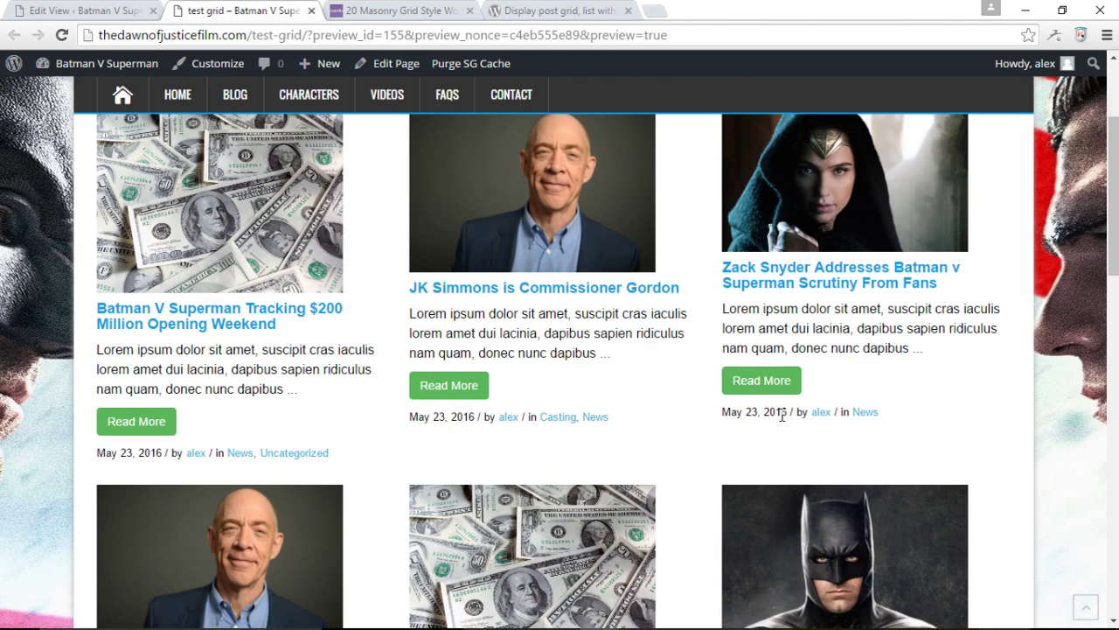
pyautogui.scroll(1, 783, 415)
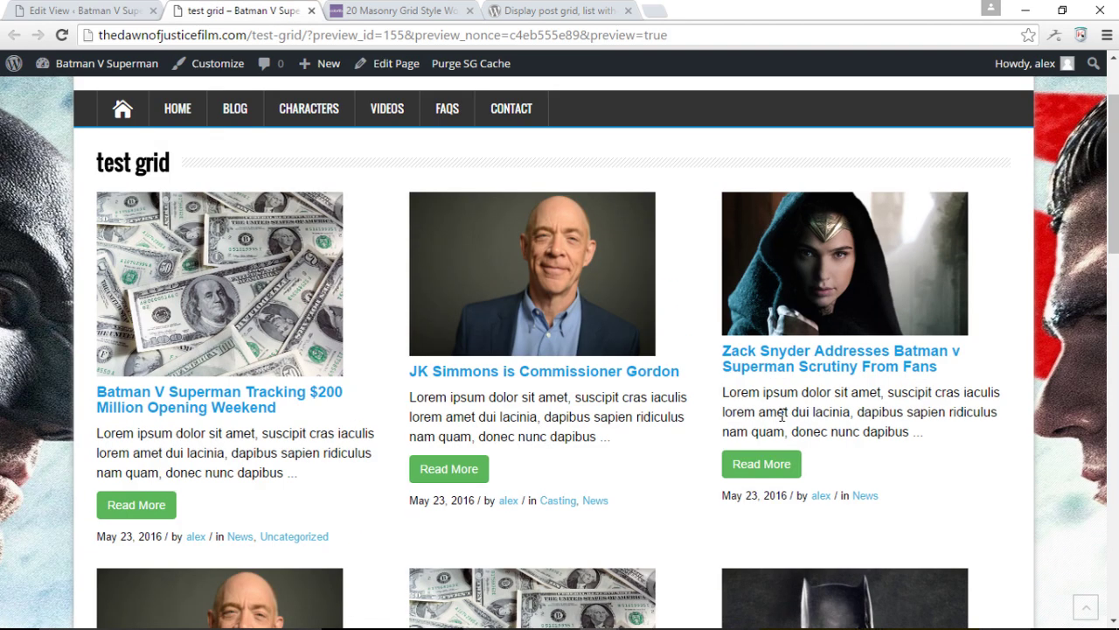